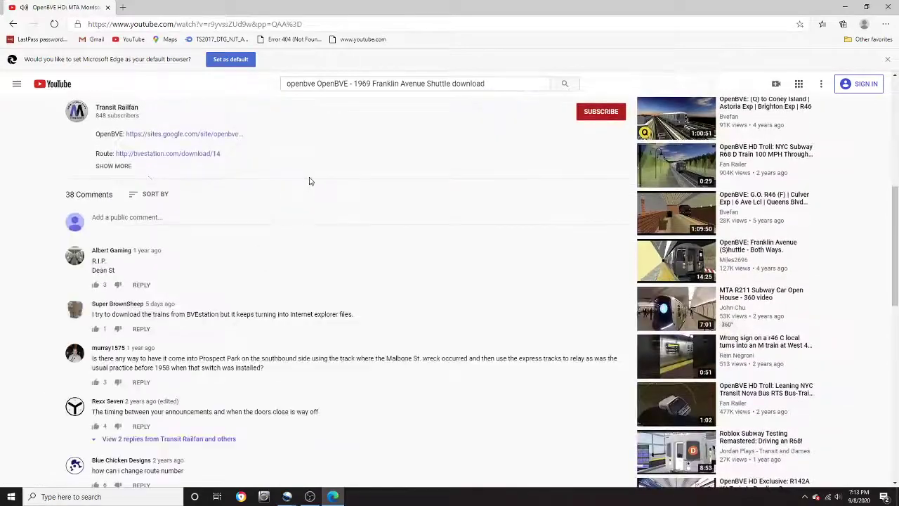
- Open the route link in the video description, close the video, and download the 1969 Franklin Ave Shuttle Southbound route
{"action": "left_click", "coordinate": [119, 166]}
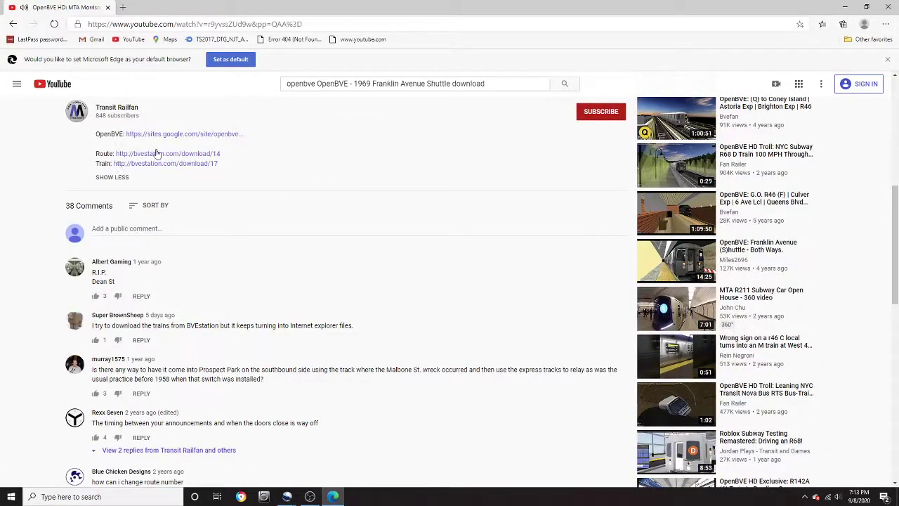
{"action": "left_click", "coordinate": [157, 153]}
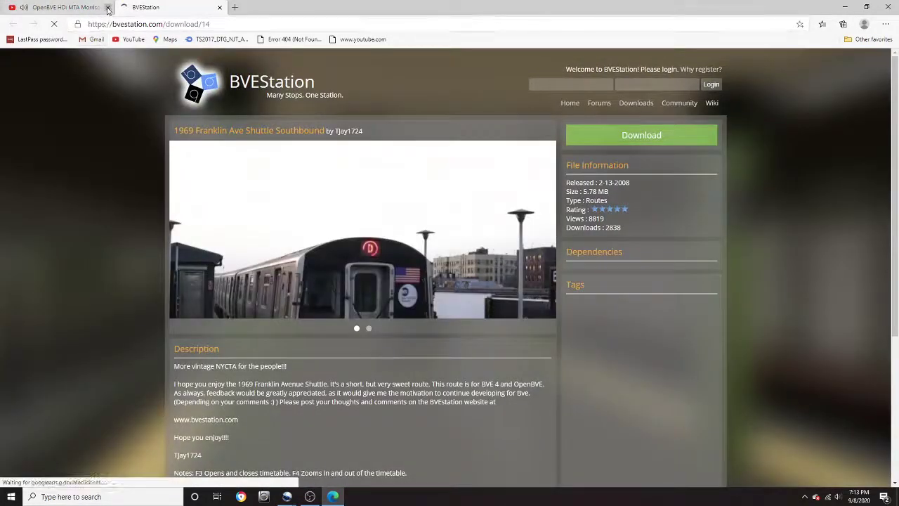
{"action": "left_click", "coordinate": [107, 8]}
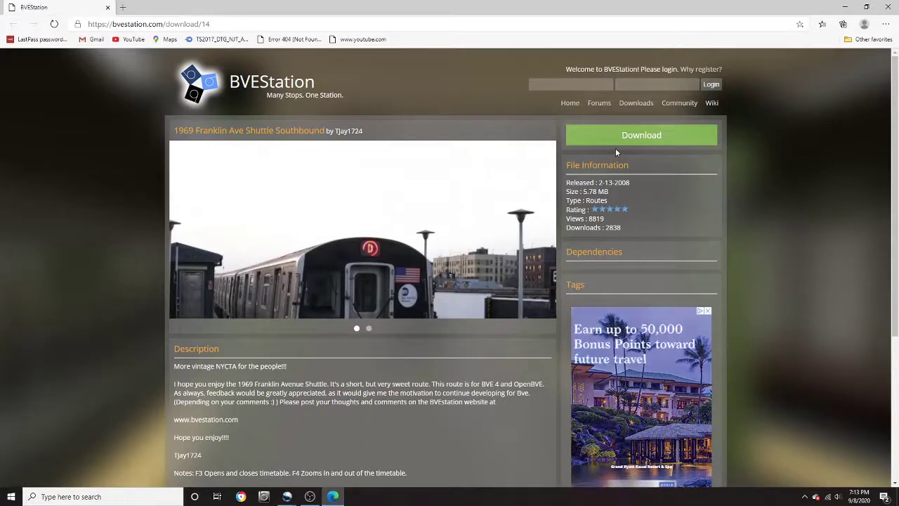
{"action": "left_click", "coordinate": [615, 141]}
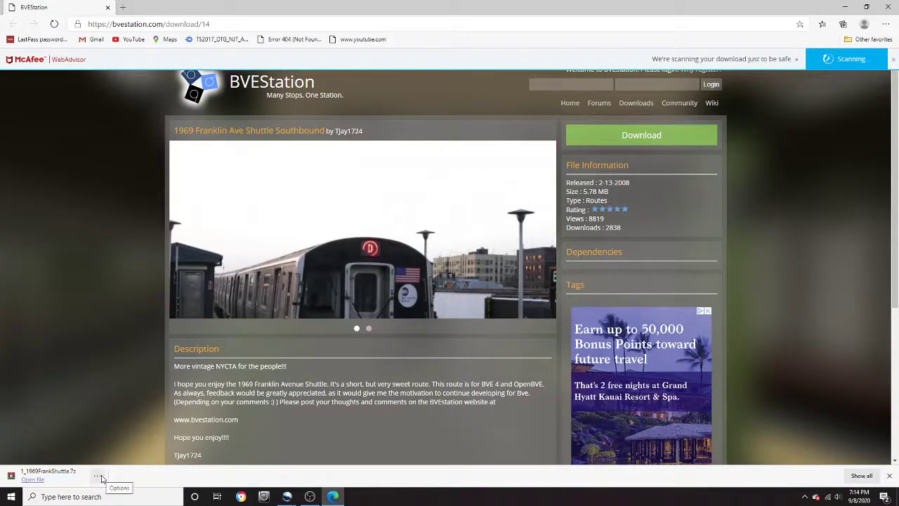
- Open the downloaded archive 1_1969FrankShuttle.7z in WinRAR and dismiss the licence purchase reminder
{"action": "left_click", "coordinate": [100, 478]}
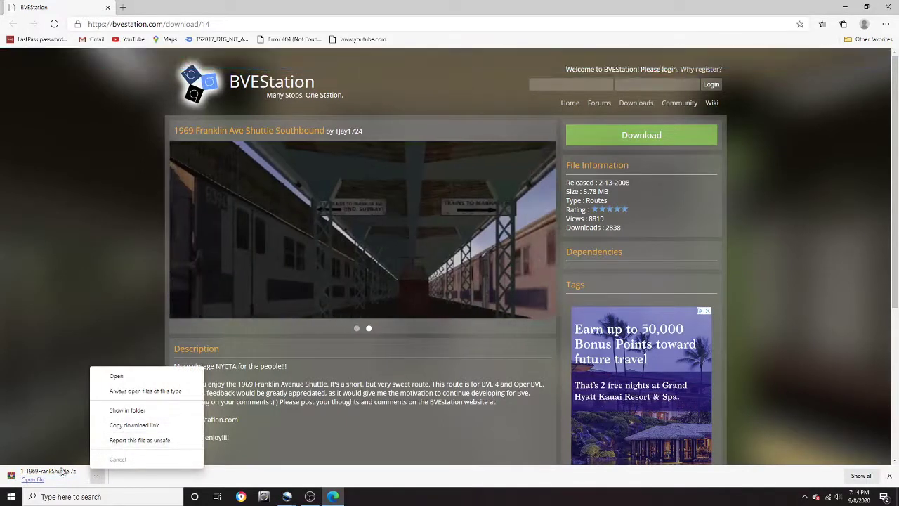
{"action": "left_click", "coordinate": [33, 480]}
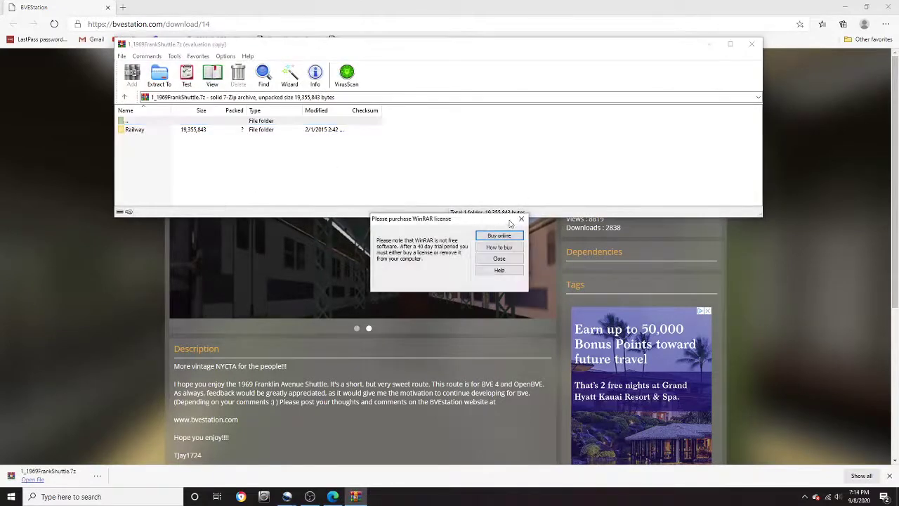
{"action": "left_click", "coordinate": [521, 220]}
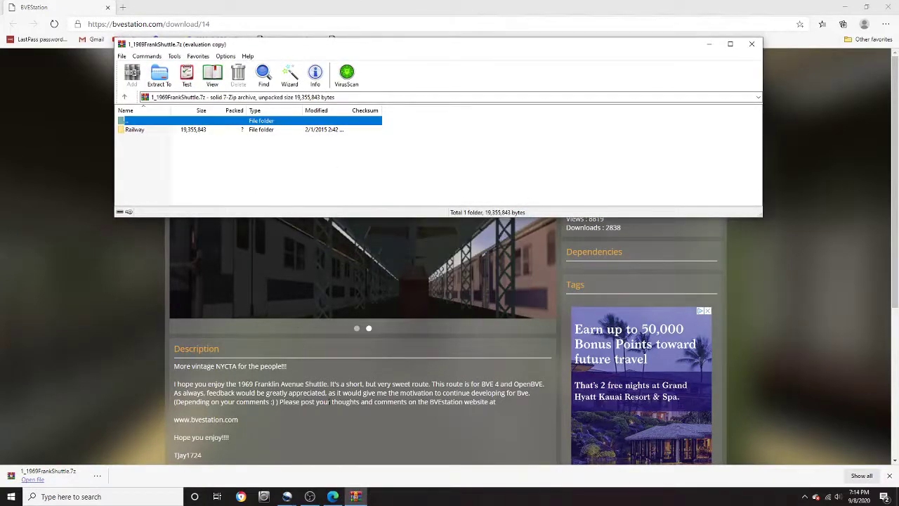
- Bring the BVEStation browser window to the front and close it
{"action": "left_click", "coordinate": [361, 494]}
{"action": "left_click", "coordinate": [335, 497]}
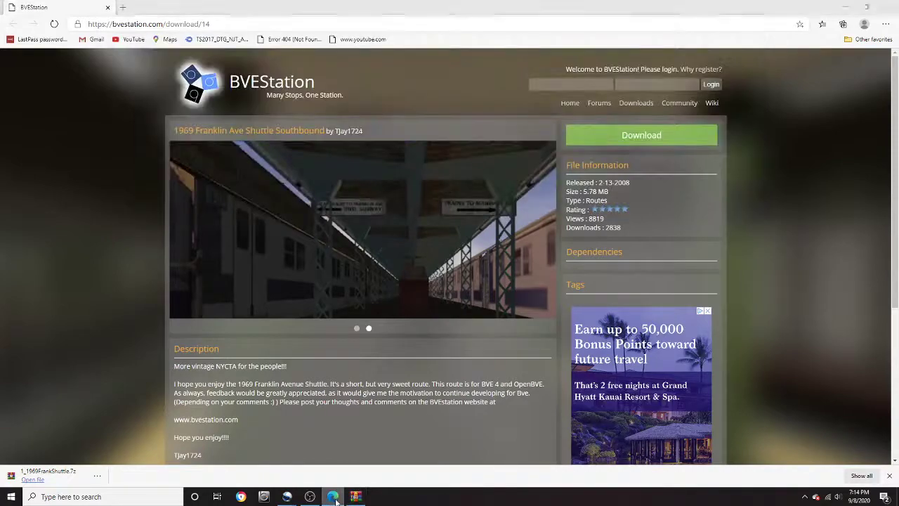
{"action": "left_click", "coordinate": [335, 497]}
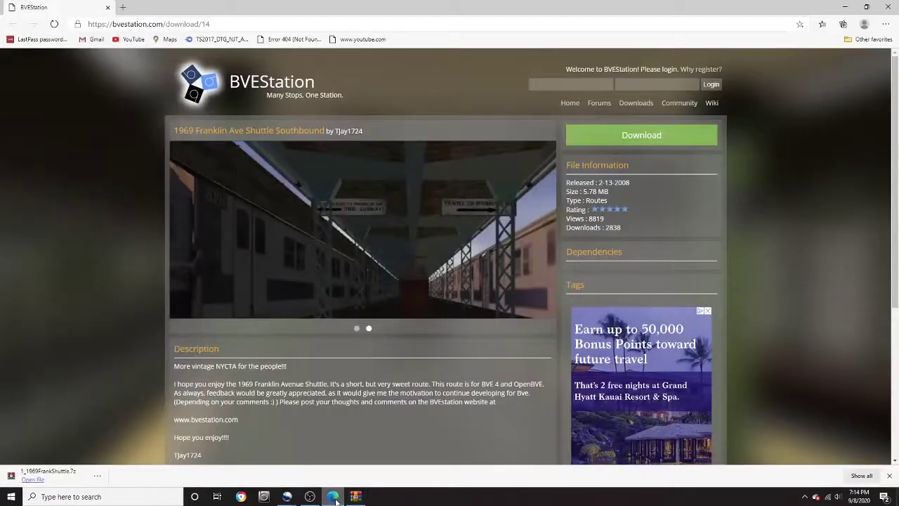
{"action": "left_click", "coordinate": [334, 497]}
{"action": "left_click", "coordinate": [334, 497]}
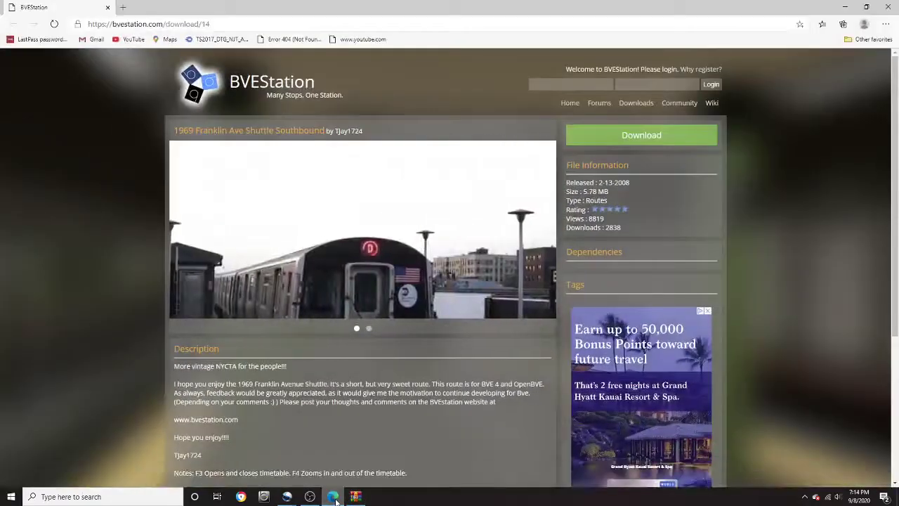
{"action": "left_click", "coordinate": [886, 6]}
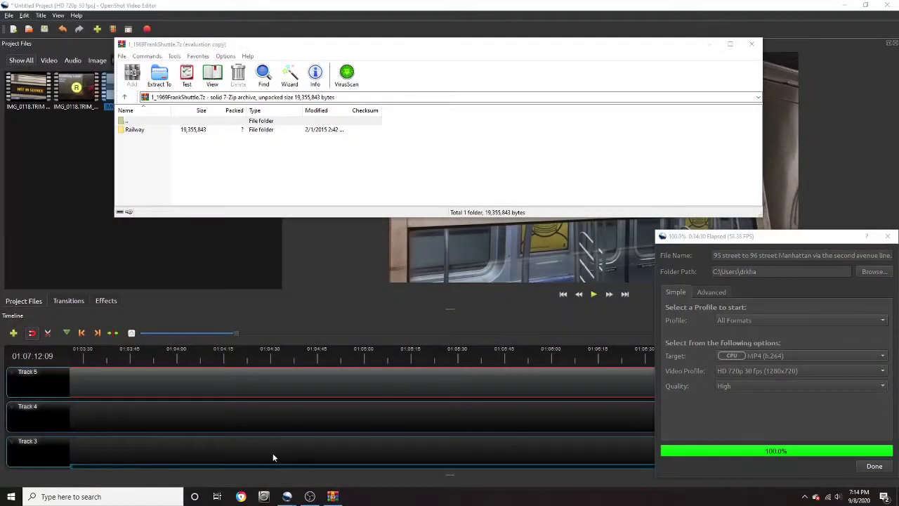
- Dismiss the finished video export in OpenShot and close the editor without saving the project changes
{"action": "left_click", "coordinate": [880, 467]}
{"action": "left_click", "coordinate": [887, 4]}
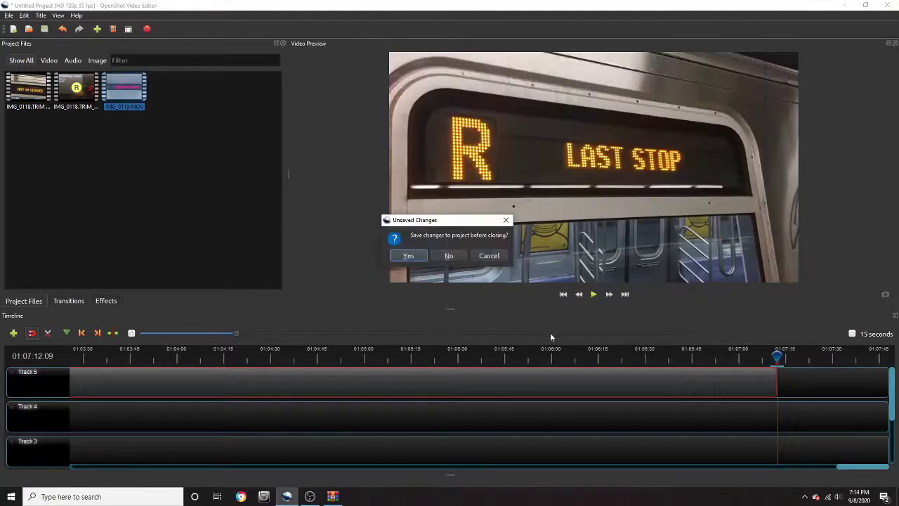
{"action": "left_click", "coordinate": [452, 256]}
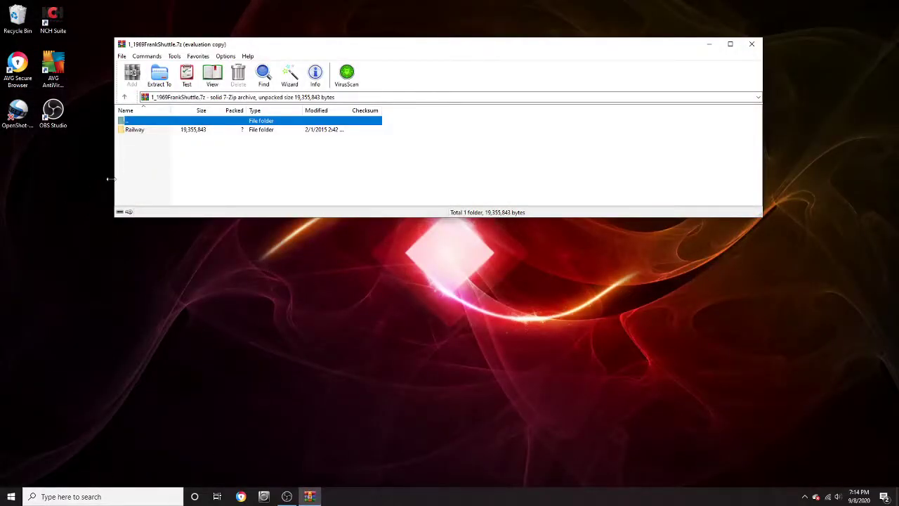
- Resize the WinRAR archive window from both sides to free desktop space beside it
{"action": "left_click_drag", "start_coordinate": [111, 179], "coordinate": [502, 180]}
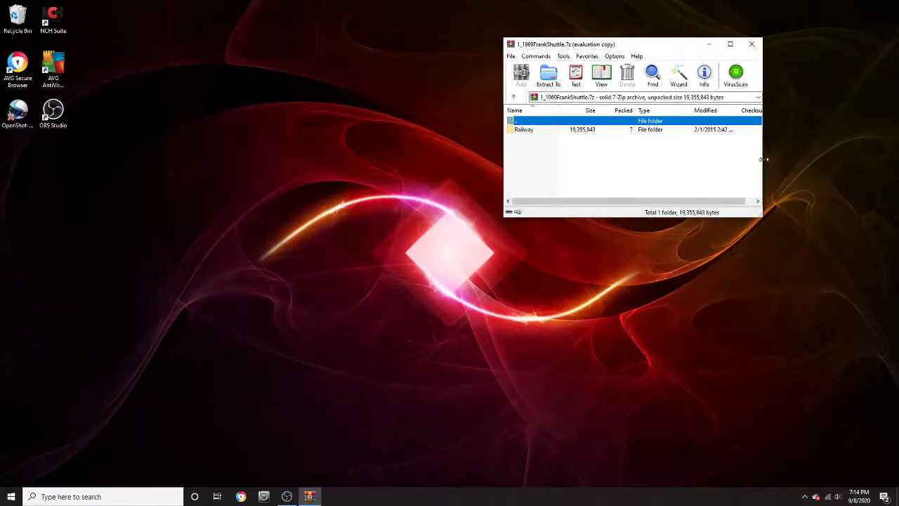
{"action": "left_click_drag", "start_coordinate": [761, 167], "coordinate": [871, 179]}
- Open File Explorer and remove the recent NYCT-J (To Broad St via Nassau St EXP) file from Quick access
{"action": "left_click", "coordinate": [106, 497]}
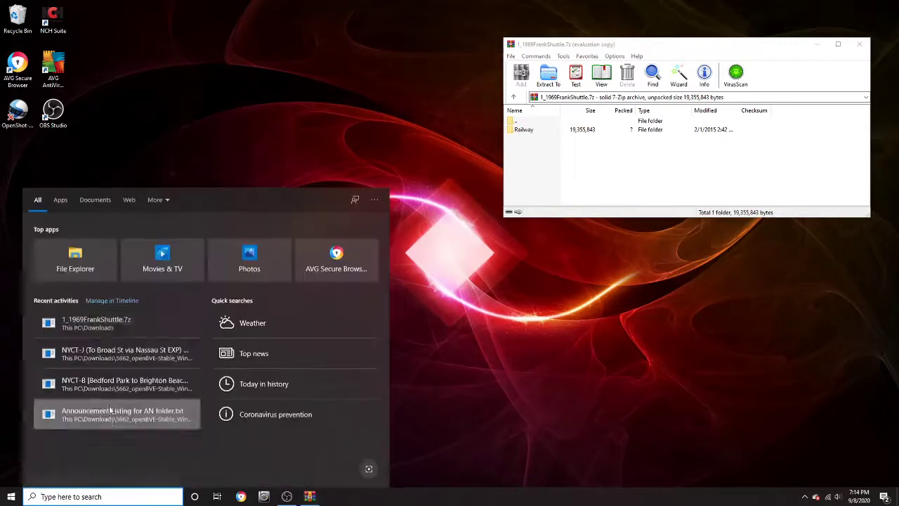
{"action": "key", "text": "Escape"}
{"action": "key", "text": "super+e"}
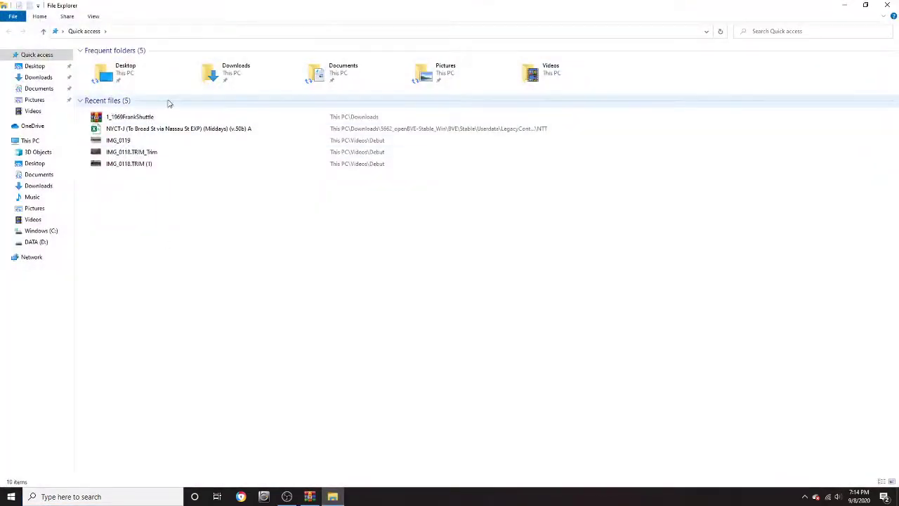
{"action": "left_click", "coordinate": [129, 133]}
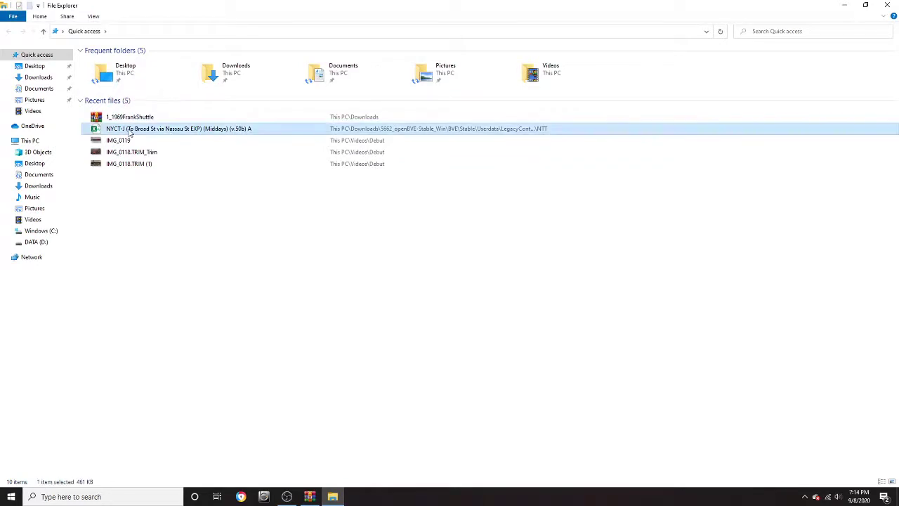
{"action": "right_click", "coordinate": [129, 133]}
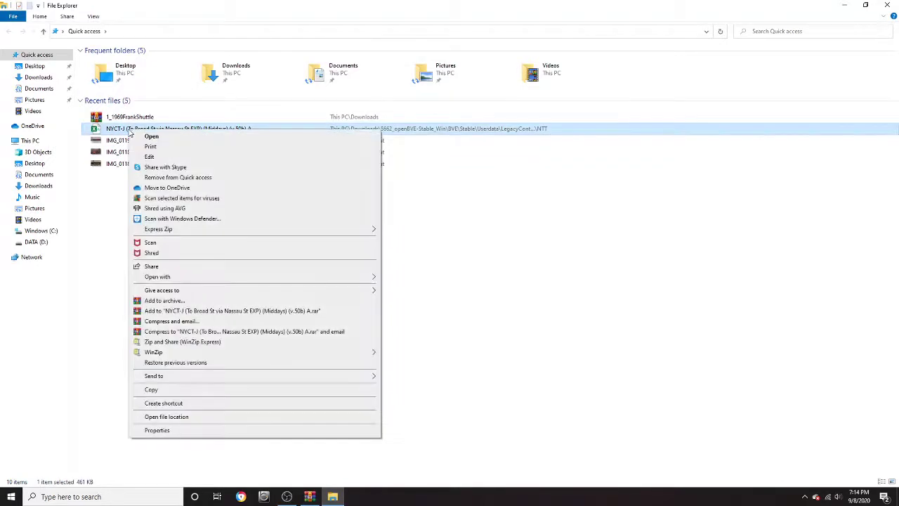
{"action": "left_click", "coordinate": [169, 176]}
{"action": "left_click", "coordinate": [39, 77]}
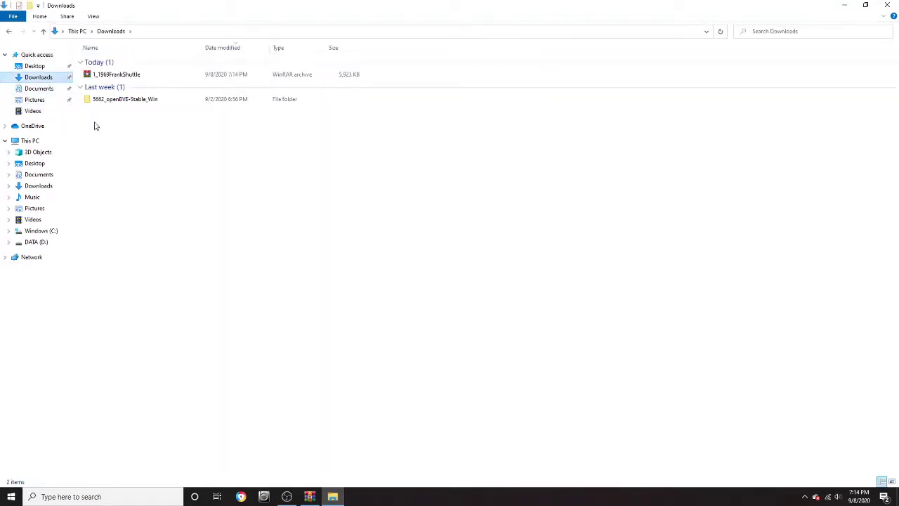
{"action": "double_click", "coordinate": [620, 71]}
{"action": "left_click", "coordinate": [887, 5]}
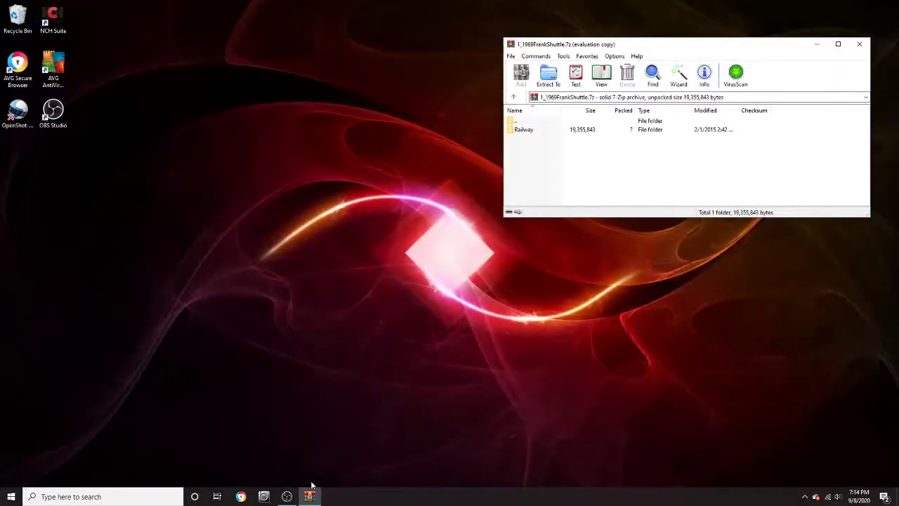
- In File Explorer, go to Downloads > 5662_openBVE-Stable_Win > BVE > Stable > Userdata > LegacyContent > Railway
{"action": "left_click", "coordinate": [104, 496]}
{"action": "left_click", "coordinate": [73, 254]}
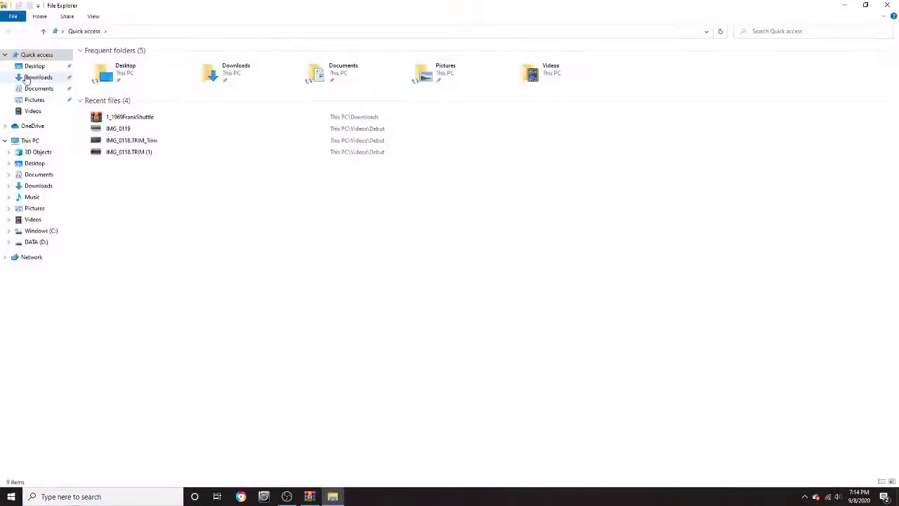
{"action": "left_click", "coordinate": [35, 77]}
{"action": "double_click", "coordinate": [150, 100]}
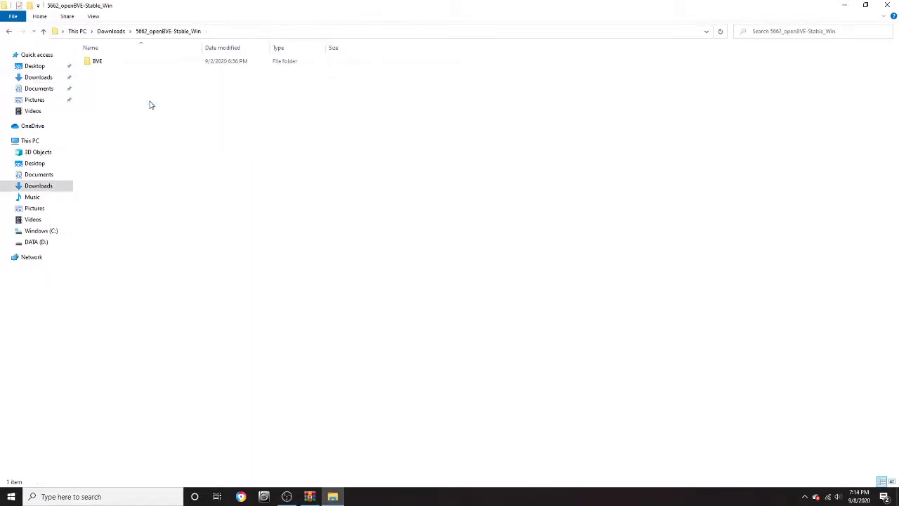
{"action": "double_click", "coordinate": [133, 63]}
{"action": "double_click", "coordinate": [133, 62]}
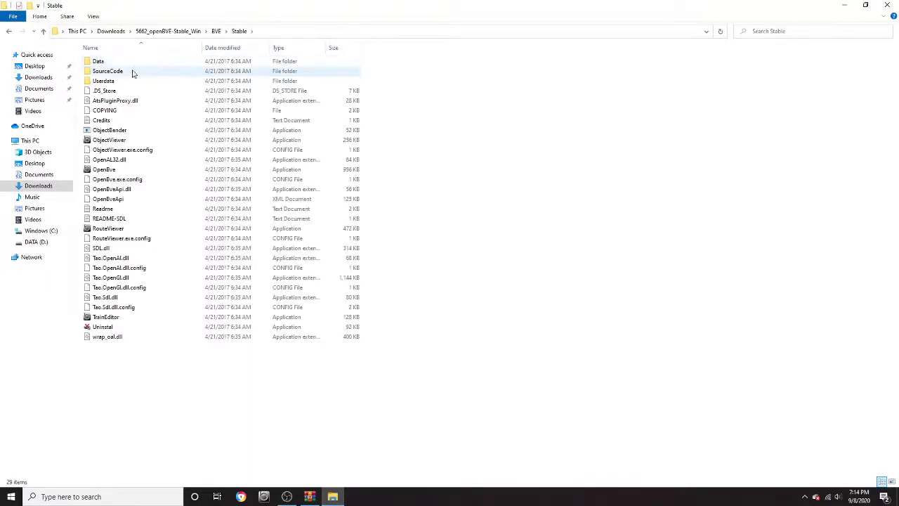
{"action": "double_click", "coordinate": [134, 81]}
{"action": "left_click", "coordinate": [134, 82]}
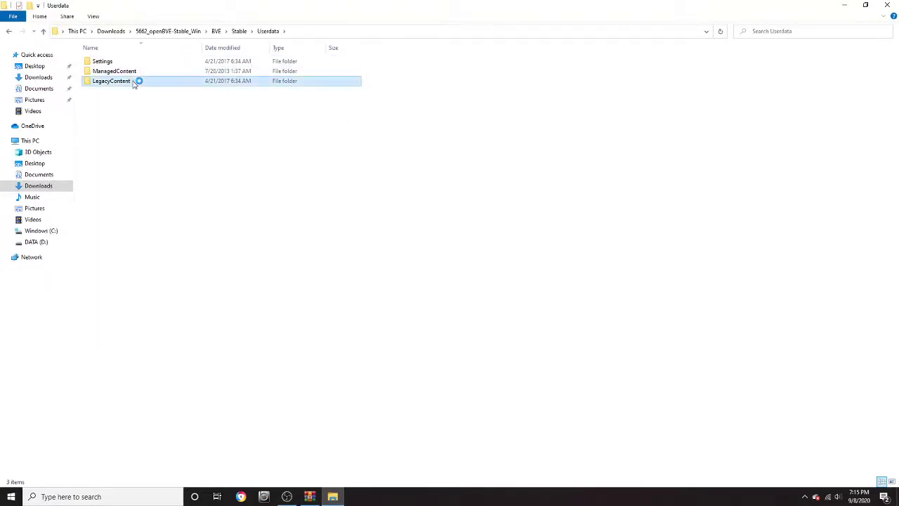
{"action": "double_click", "coordinate": [134, 81]}
{"action": "double_click", "coordinate": [138, 62]}
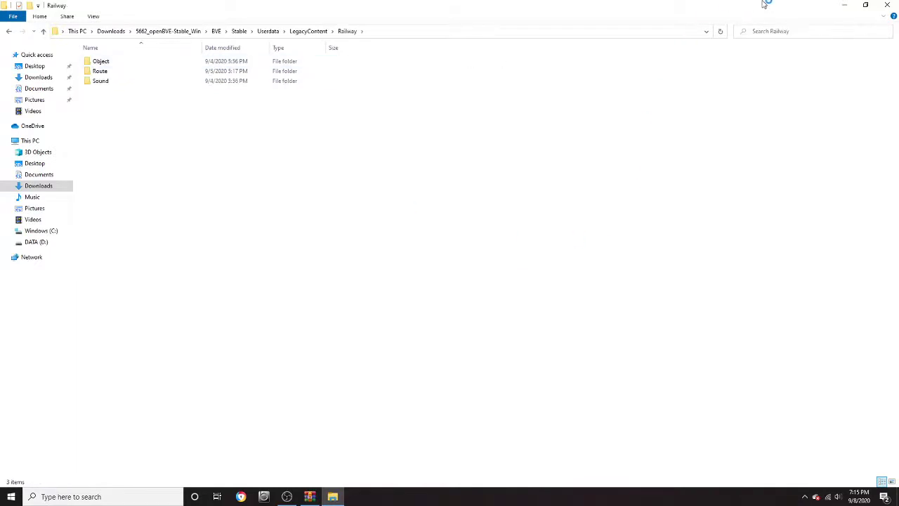
- Restore the Railway folder window from full screen and resize it to sit clear of the WinRAR window
{"action": "left_click", "coordinate": [871, 5]}
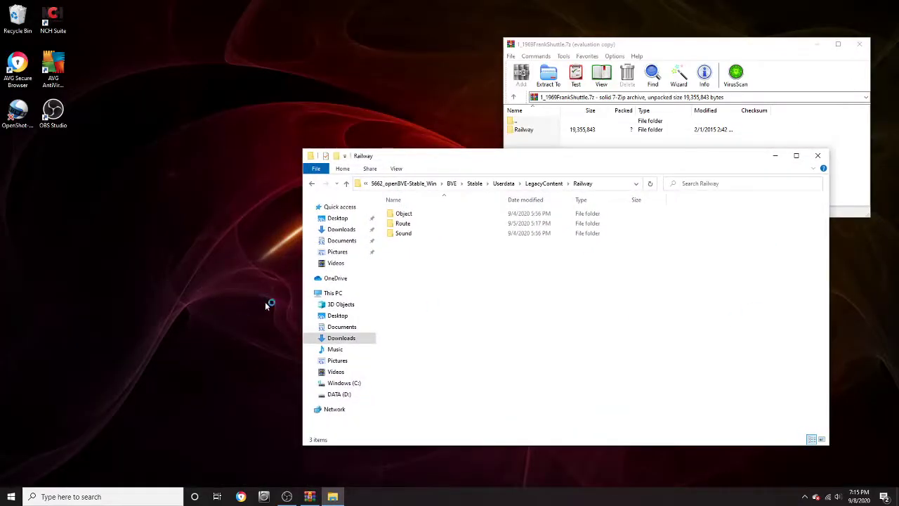
{"action": "left_click_drag", "start_coordinate": [304, 293], "coordinate": [175, 293]}
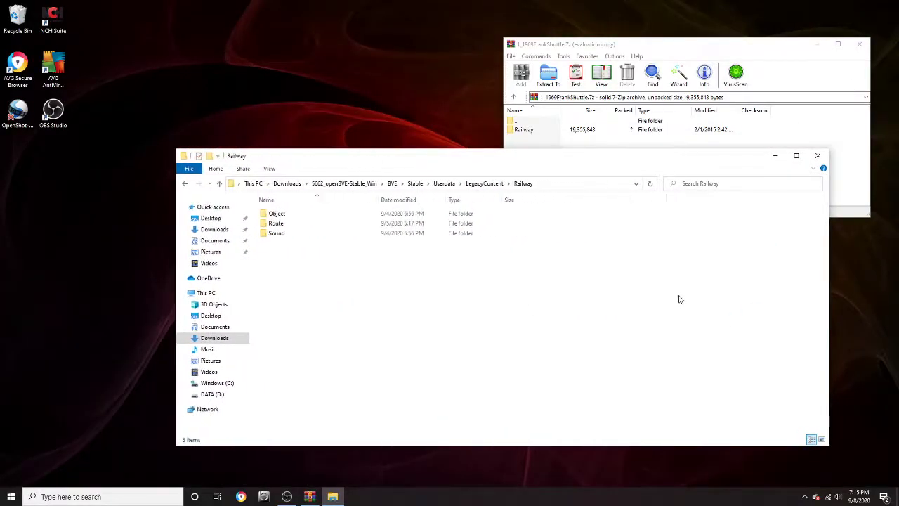
{"action": "left_click_drag", "start_coordinate": [828, 310], "coordinate": [420, 344]}
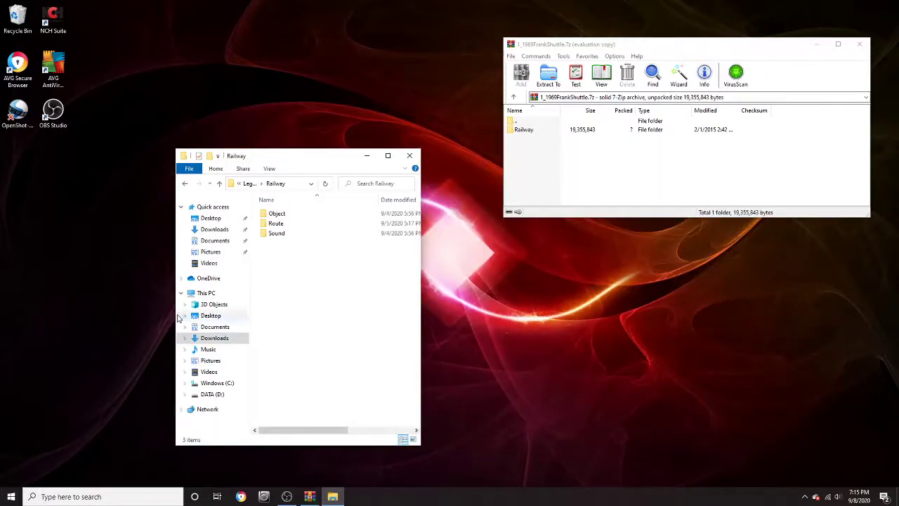
{"action": "left_click_drag", "start_coordinate": [174, 315], "coordinate": [38, 315]}
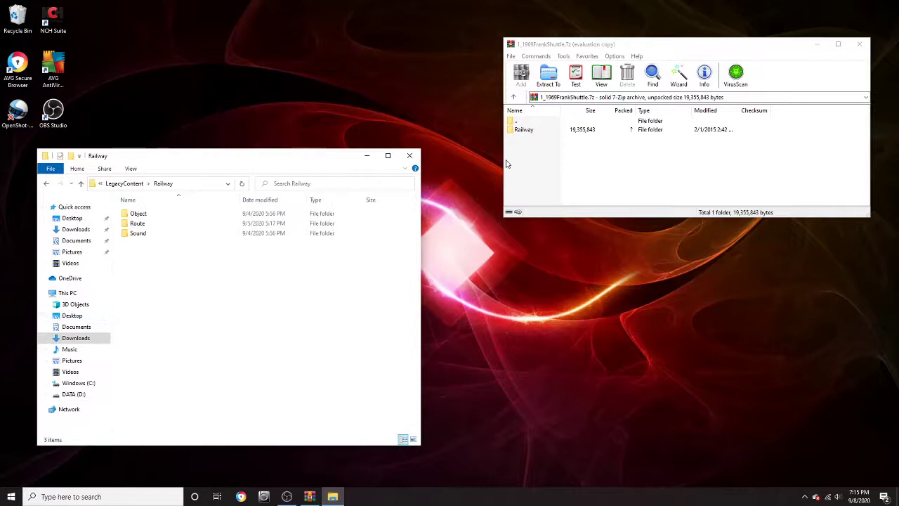
- In the archive, open the Railway folder and its Object subfolder to reach the 1969 Franklin folder
{"action": "double_click", "coordinate": [539, 132]}
{"action": "double_click", "coordinate": [539, 132]}
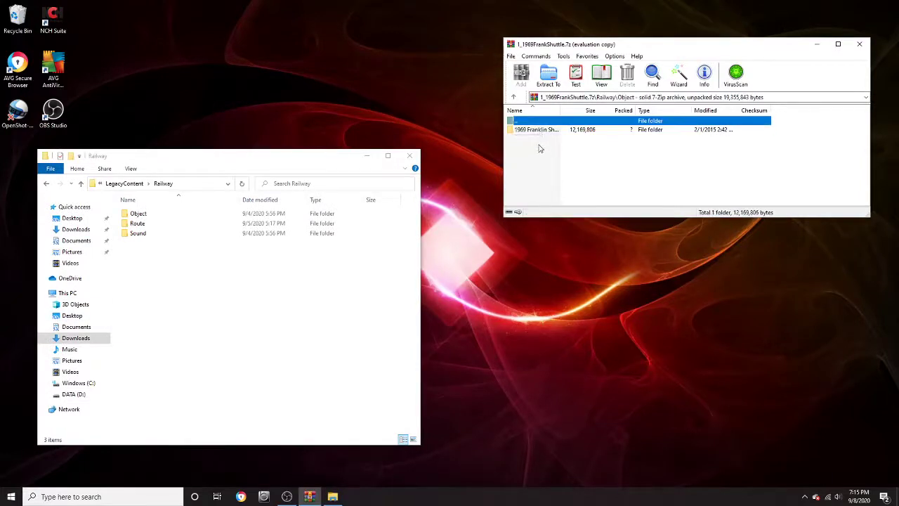
{"action": "left_click", "coordinate": [546, 131]}
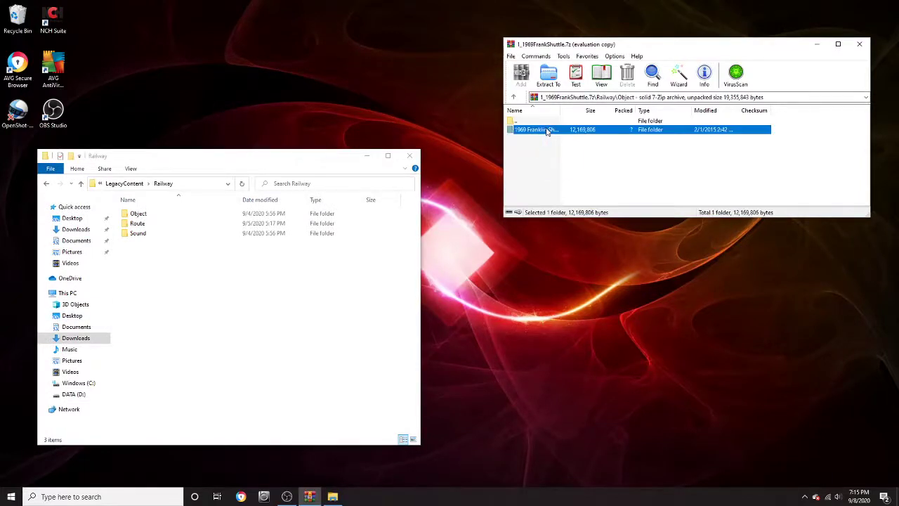
{"action": "right_click", "coordinate": [547, 134]}
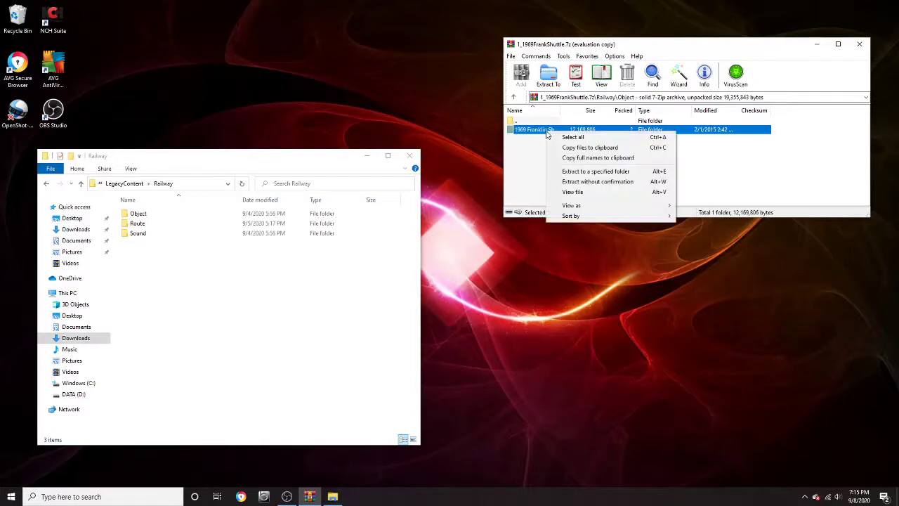
{"action": "left_click", "coordinate": [542, 142]}
{"action": "left_click", "coordinate": [533, 146]}
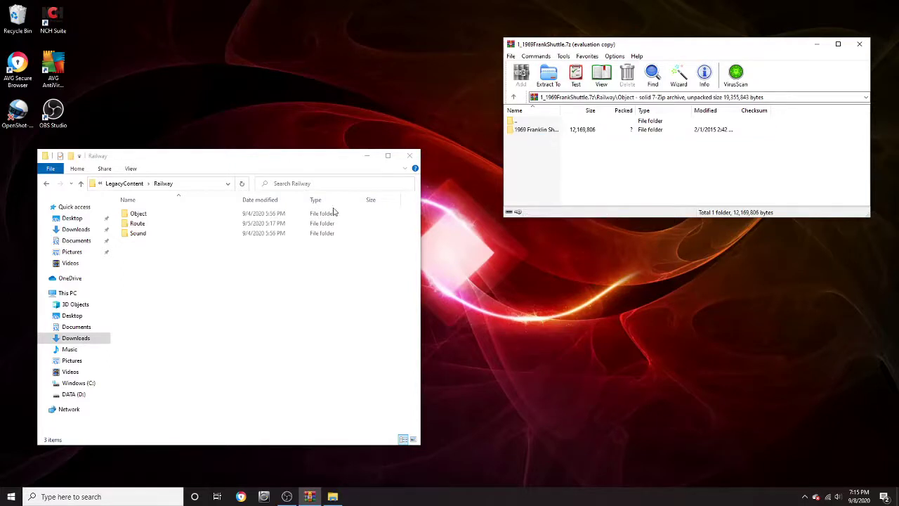
- Open the local Railway Object folder and extract the archive's 1969 Franklin folder onto its 5 Line folder
{"action": "double_click", "coordinate": [272, 216]}
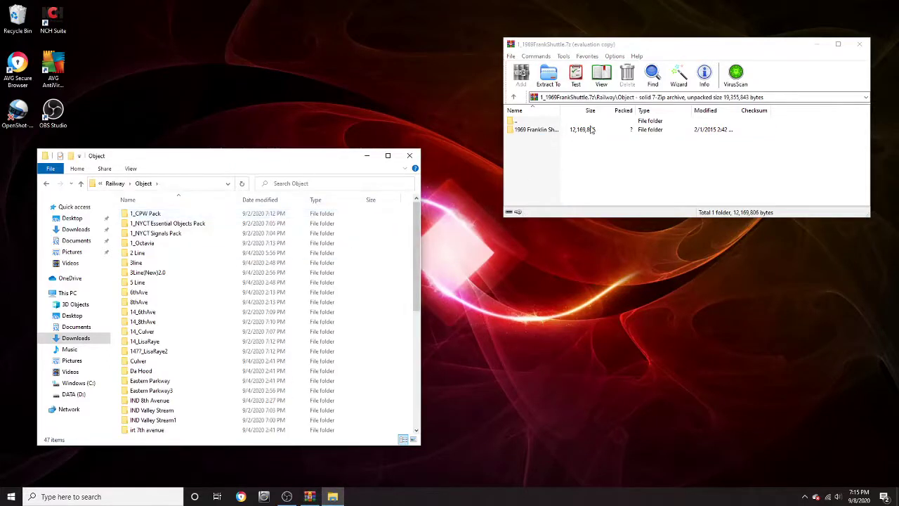
{"action": "left_click_drag", "start_coordinate": [589, 134], "coordinate": [296, 282]}
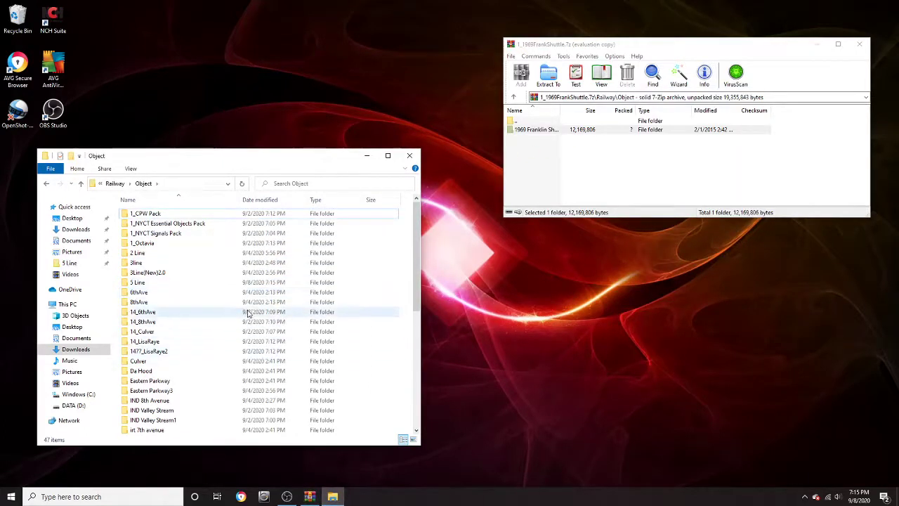
- Look through the local Railway Object folder, including its 3Line(New)2.0 and Miscellaneous subfolders, for the extracted 1969 Franklin files
{"action": "scroll", "coordinate": [247, 313], "scroll_direction": "down", "scroll_amount": 6}
{"action": "scroll", "coordinate": [247, 313], "scroll_direction": "down", "scroll_amount": 3}
{"action": "scroll", "coordinate": [272, 345], "scroll_direction": "up", "scroll_amount": 8}
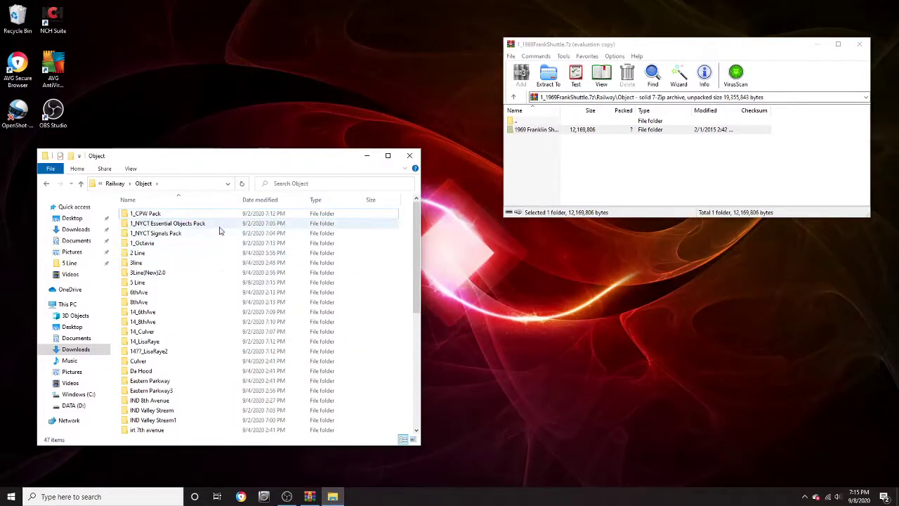
{"action": "double_click", "coordinate": [217, 273]}
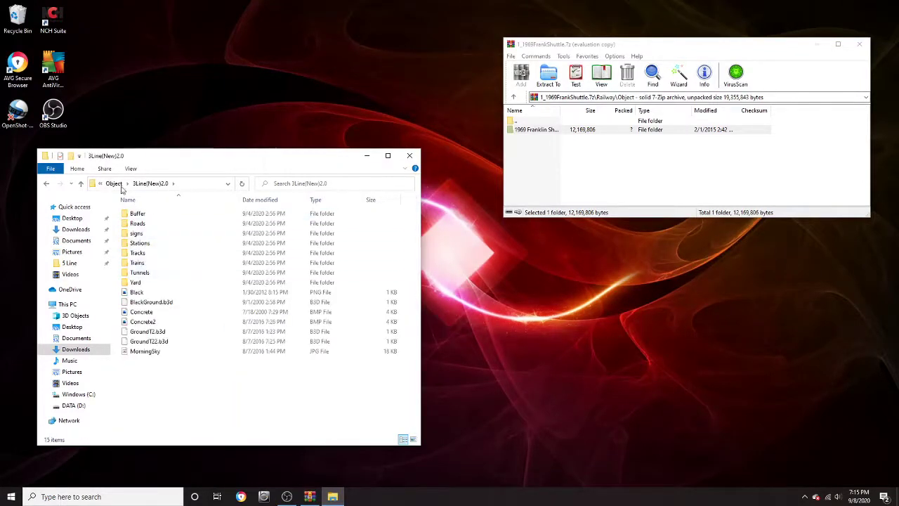
{"action": "left_click", "coordinate": [81, 185]}
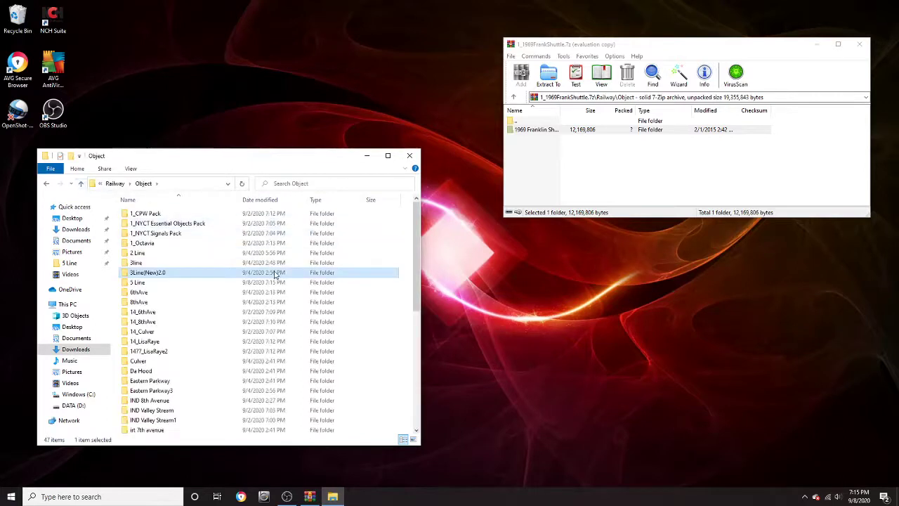
{"action": "scroll", "coordinate": [254, 274], "scroll_direction": "down", "scroll_amount": 3}
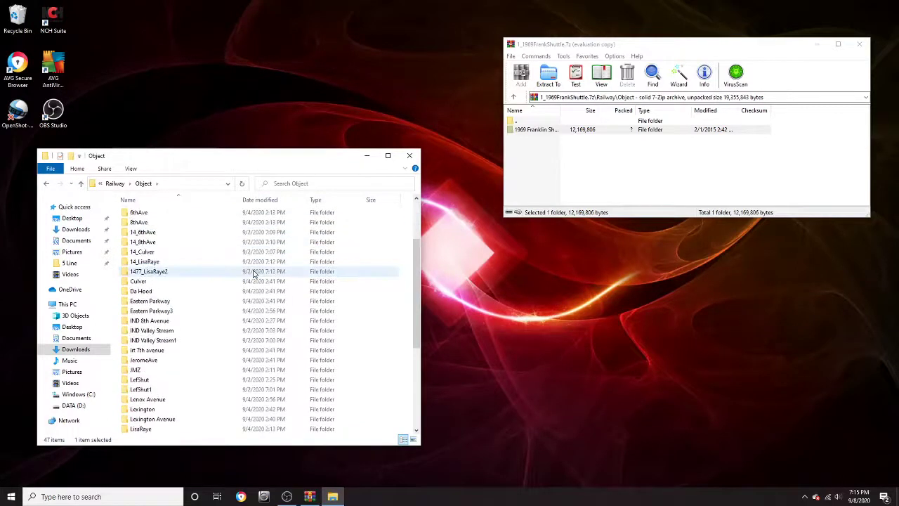
{"action": "scroll", "coordinate": [254, 274], "scroll_direction": "down", "scroll_amount": 4}
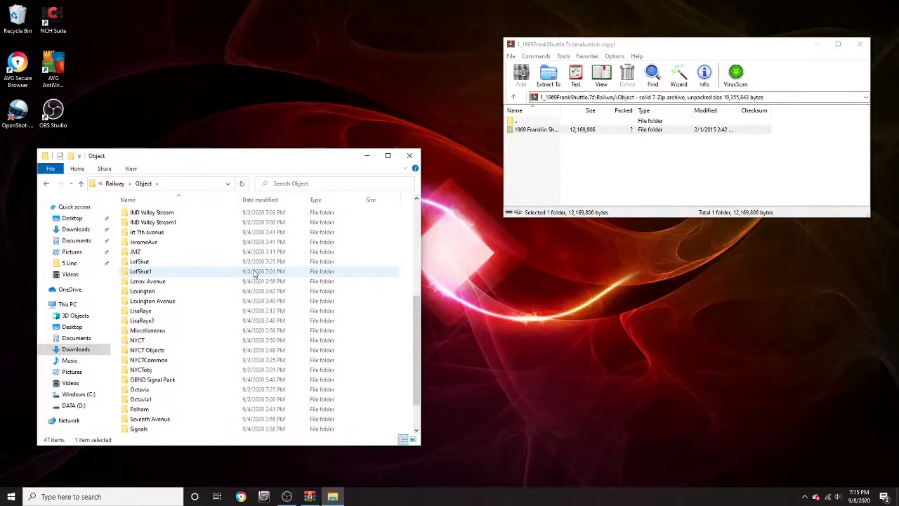
{"action": "scroll", "coordinate": [295, 288], "scroll_direction": "down", "scroll_amount": 2}
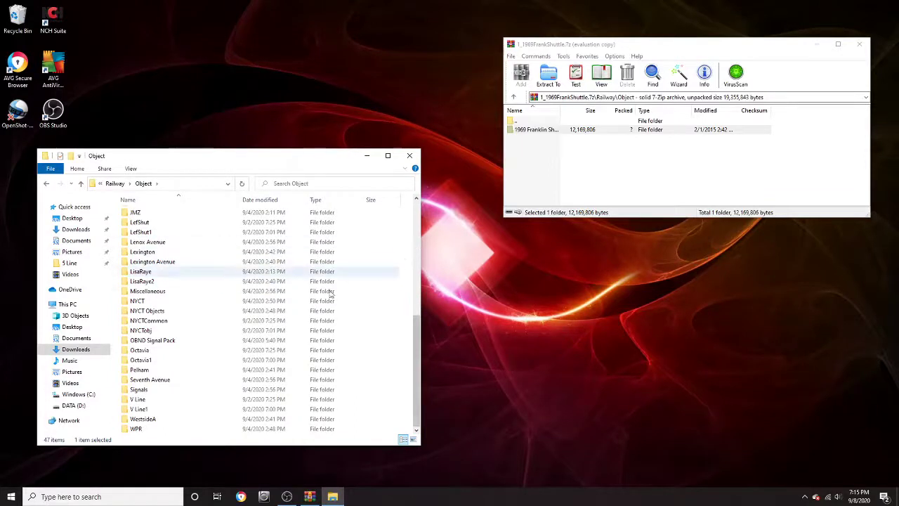
{"action": "double_click", "coordinate": [264, 291]}
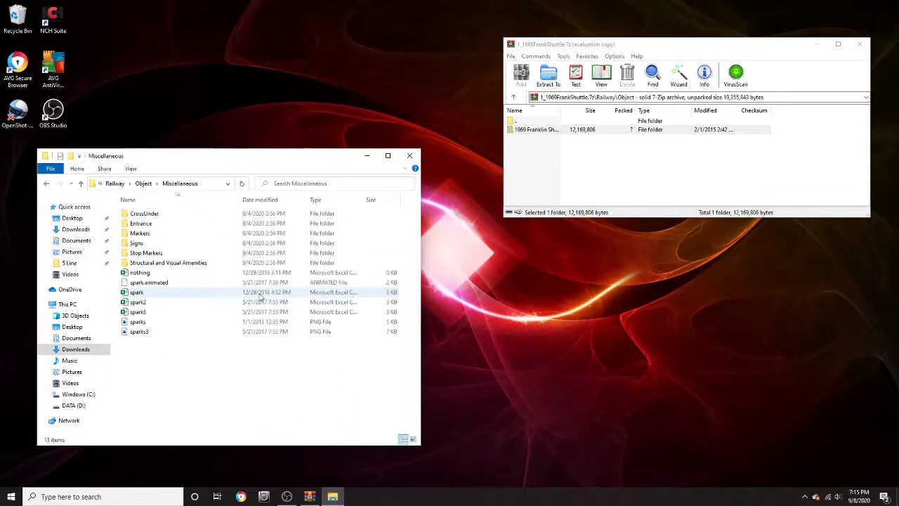
{"action": "left_click", "coordinate": [82, 184]}
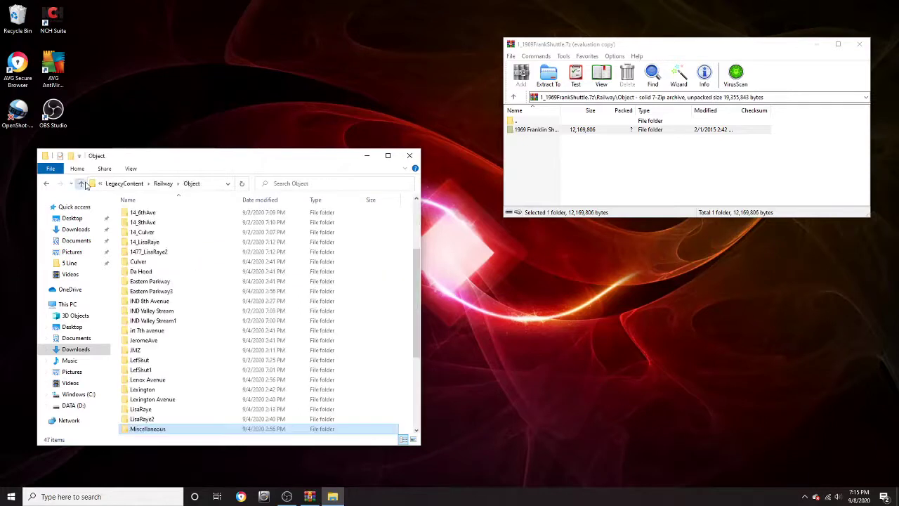
{"action": "scroll", "coordinate": [289, 336], "scroll_direction": "up", "scroll_amount": 8}
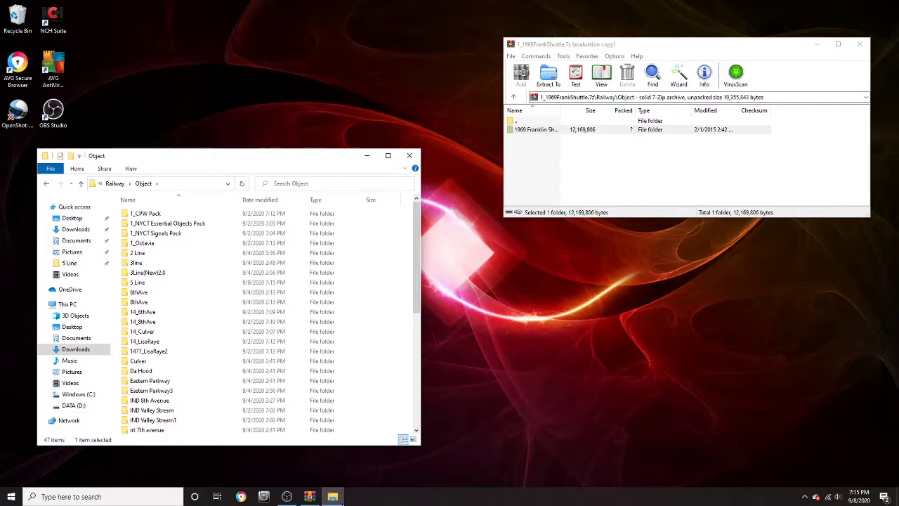
- Close the archive and Object folder windows, and open a new File Explorer window at full screen
{"action": "left_click", "coordinate": [858, 51]}
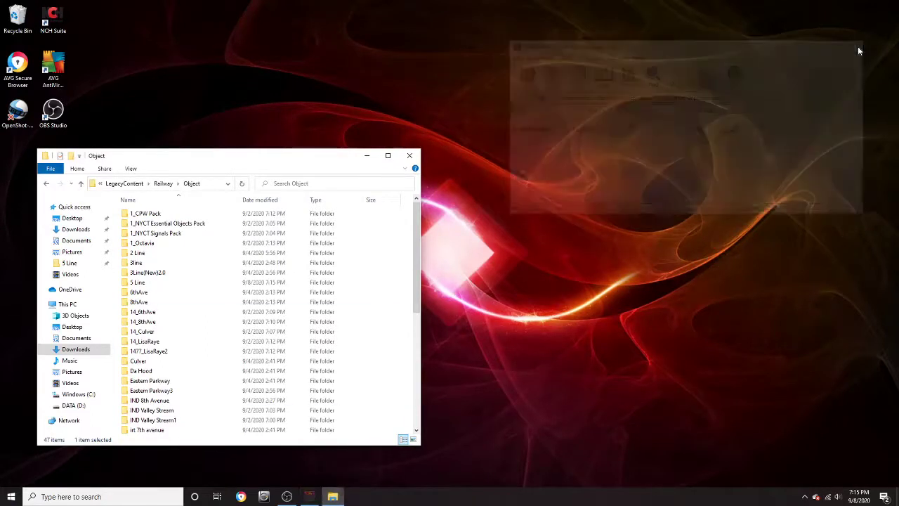
{"action": "left_click", "coordinate": [412, 160]}
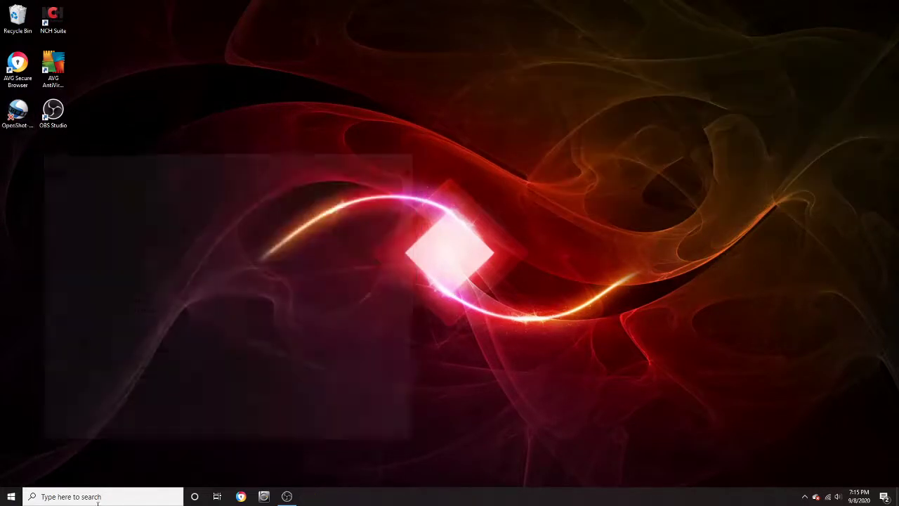
{"action": "left_click", "coordinate": [70, 496]}
{"action": "left_click", "coordinate": [73, 257]}
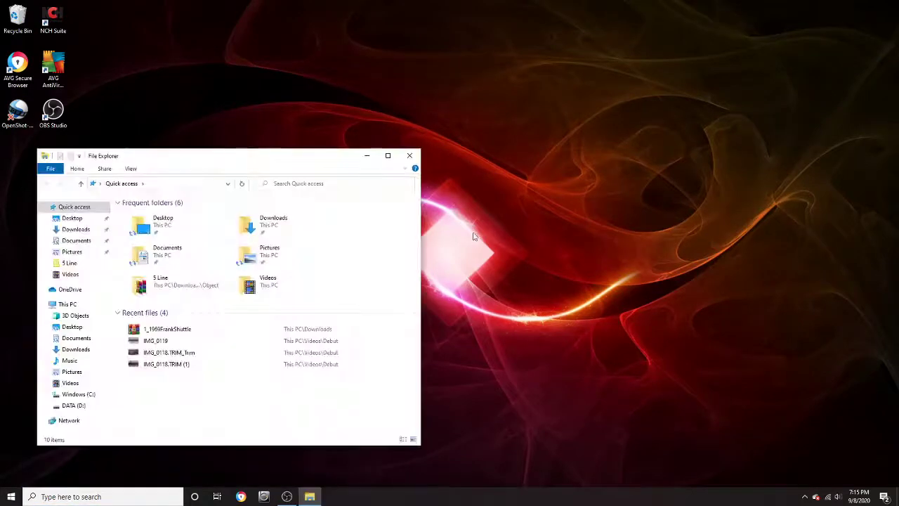
{"action": "left_click", "coordinate": [387, 156]}
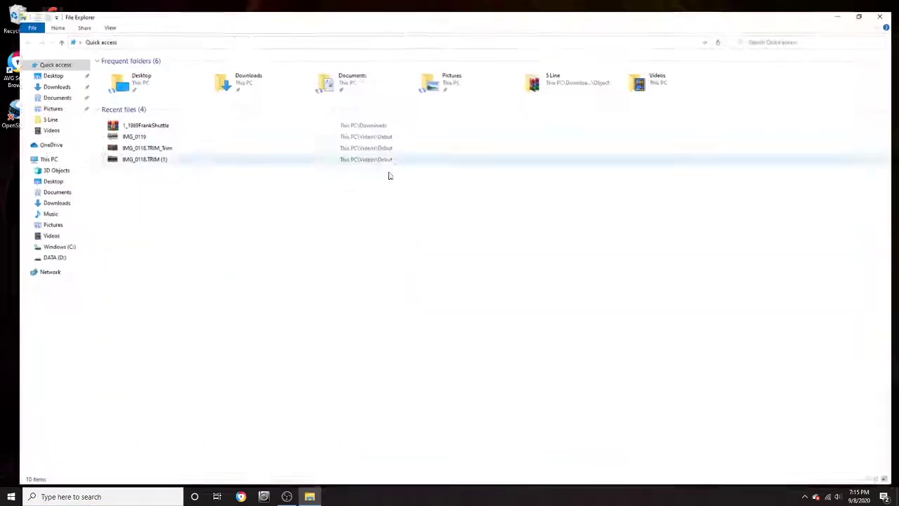
- Remove the three IMG video entries from the recent files and the 5 Line folder from Quick access
{"action": "left_click_drag", "start_coordinate": [176, 281], "coordinate": [168, 128]}
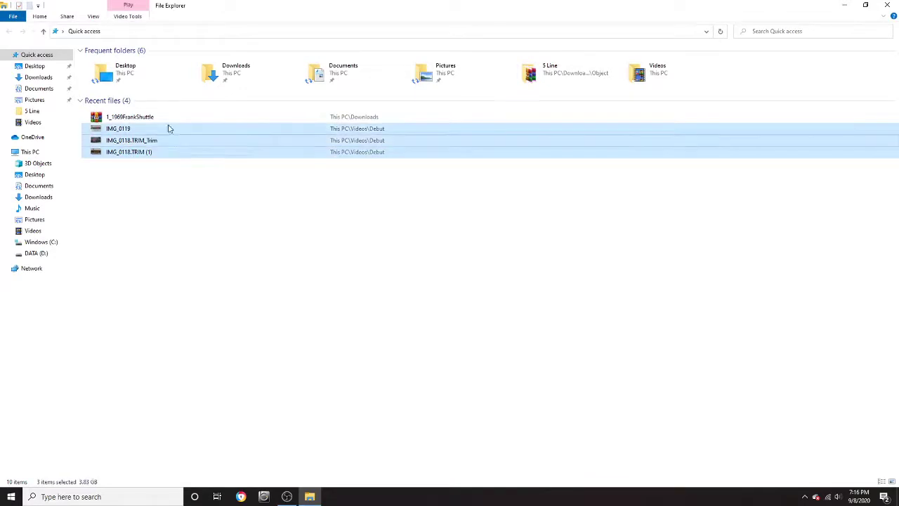
{"action": "right_click", "coordinate": [177, 140]}
{"action": "left_click", "coordinate": [211, 175]}
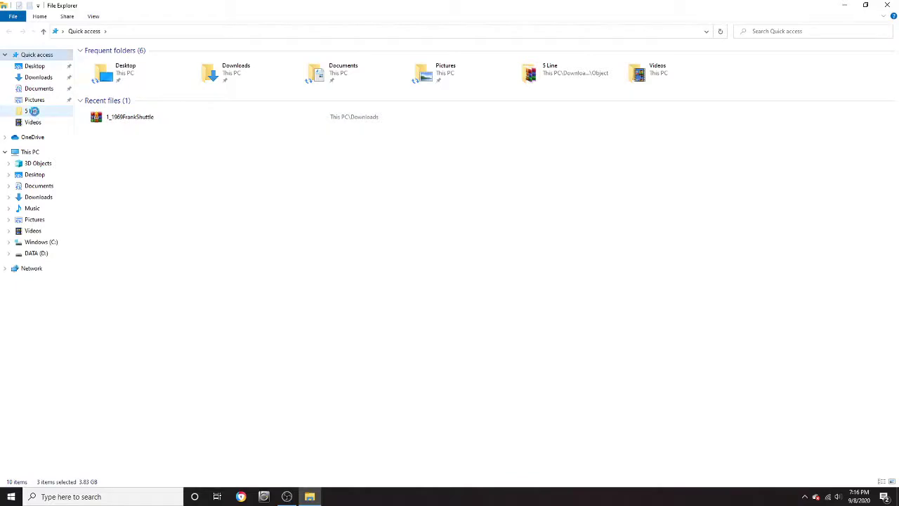
{"action": "right_click", "coordinate": [45, 116]}
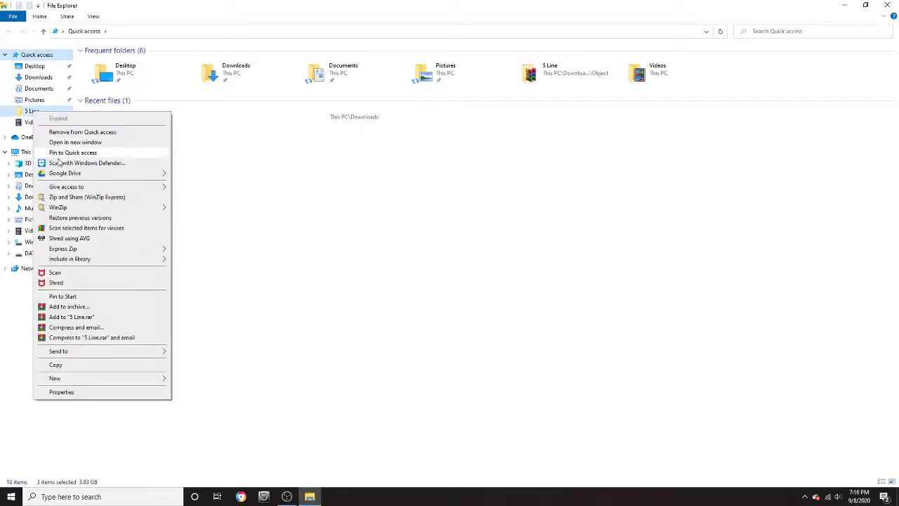
{"action": "left_click", "coordinate": [56, 132]}
- Open the 1_1969FrankShuttle archive in Downloads and extract 1969 Franklin Shuttle from its Railway > Object folder into Downloads
{"action": "left_click", "coordinate": [37, 77]}
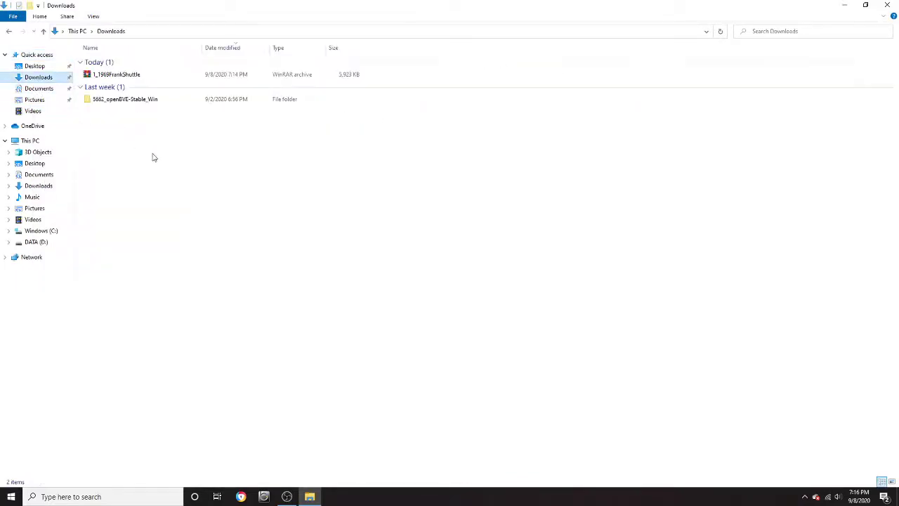
{"action": "double_click", "coordinate": [223, 76]}
{"action": "double_click", "coordinate": [552, 130]}
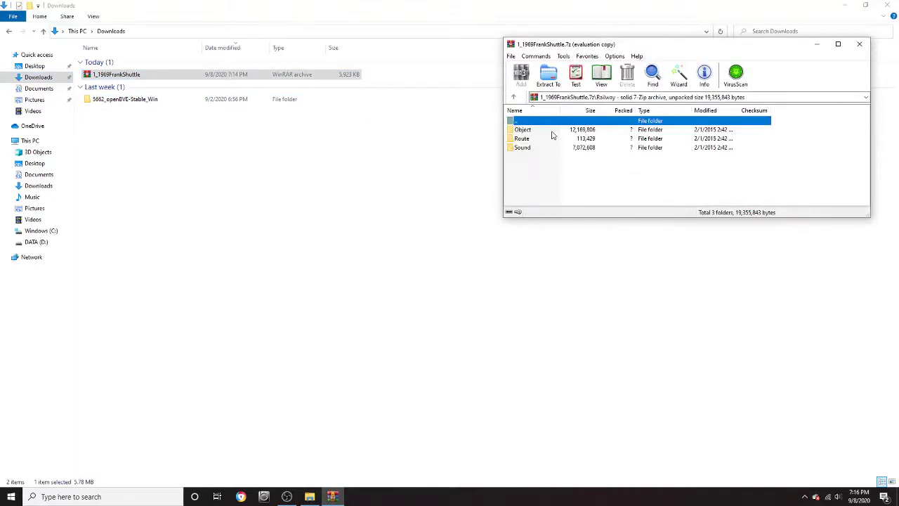
{"action": "double_click", "coordinate": [552, 132]}
{"action": "left_click", "coordinate": [520, 218]}
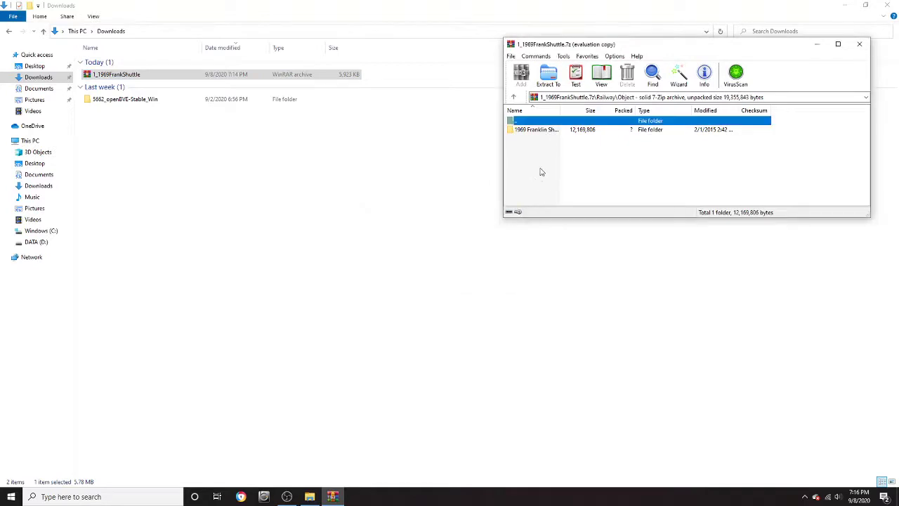
{"action": "left_click_drag", "start_coordinate": [541, 132], "coordinate": [336, 193]}
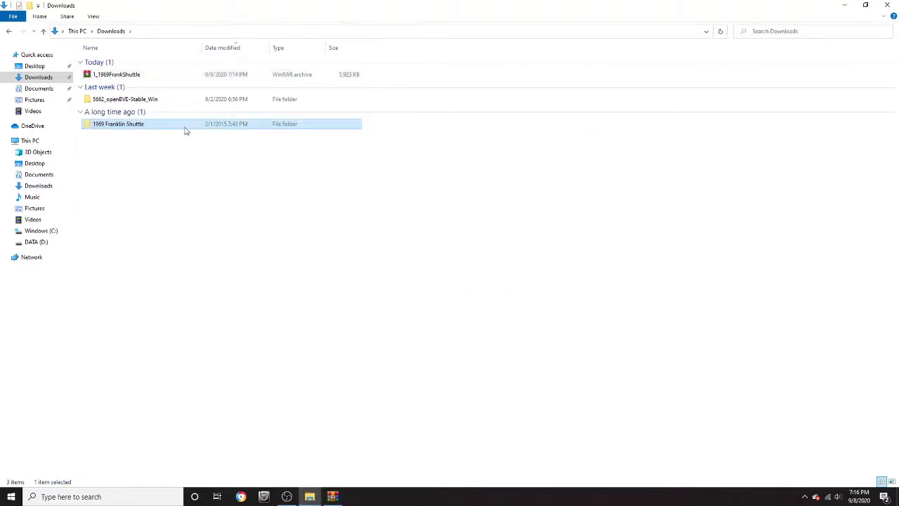
- Copy the extracted 1969 Franklin Shuttle folder into 5662_openBVE-Stable_Win > BVE > Stable > Userdata > LegacyContent > Railway > Object
{"action": "right_click", "coordinate": [184, 127]}
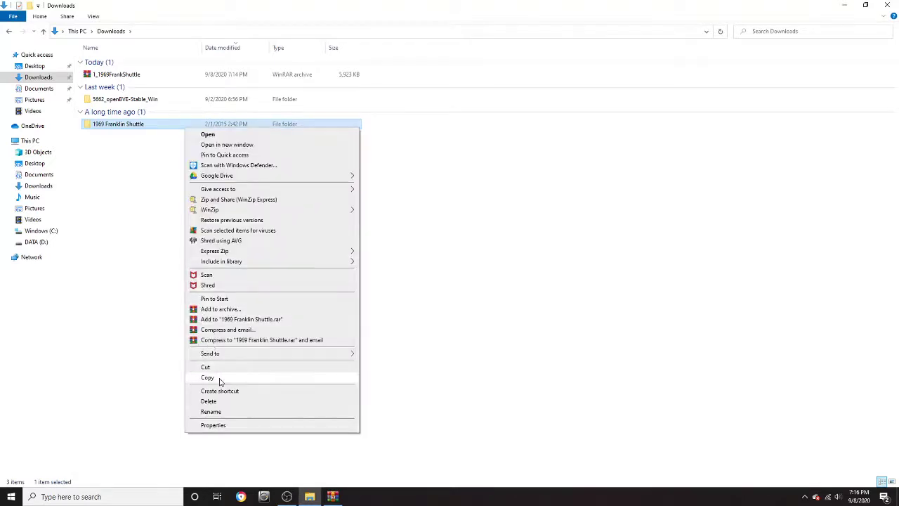
{"action": "left_click", "coordinate": [220, 374]}
{"action": "double_click", "coordinate": [122, 100]}
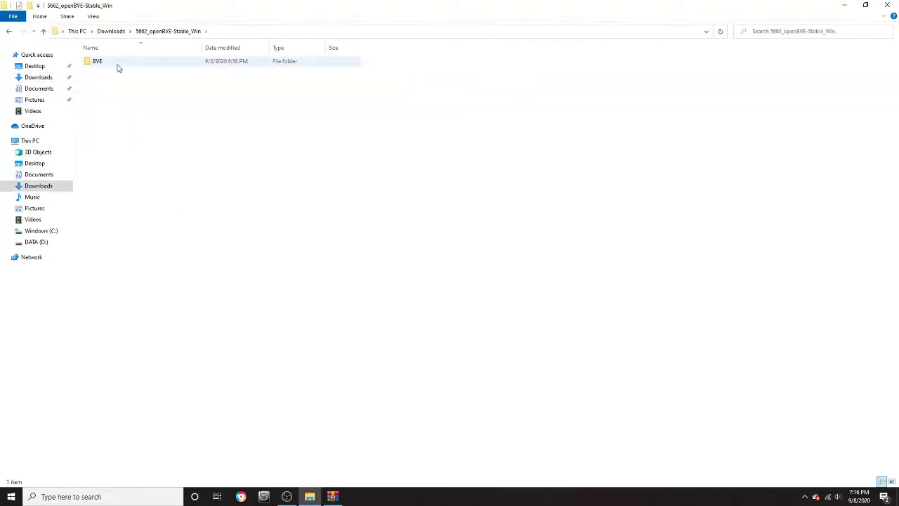
{"action": "double_click", "coordinate": [118, 64]}
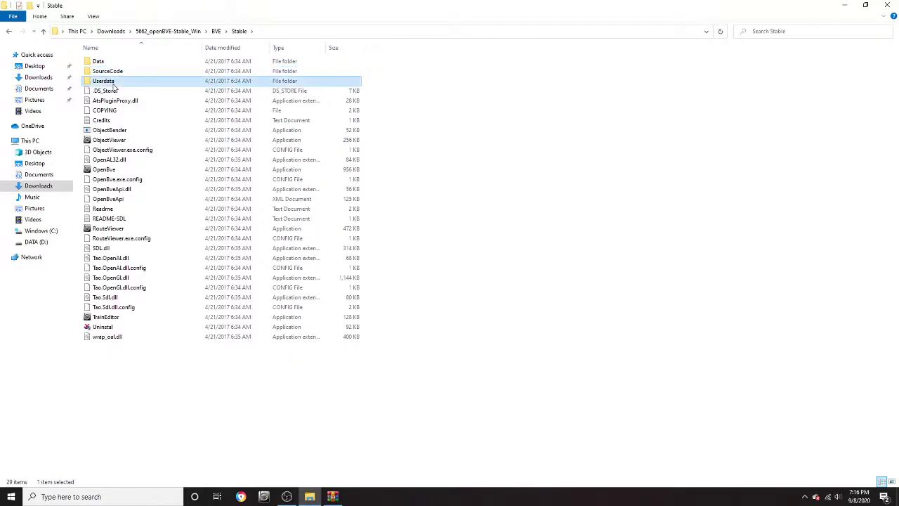
{"action": "double_click", "coordinate": [110, 80]}
{"action": "double_click", "coordinate": [111, 81]}
{"action": "double_click", "coordinate": [109, 62]}
{"action": "double_click", "coordinate": [105, 61]}
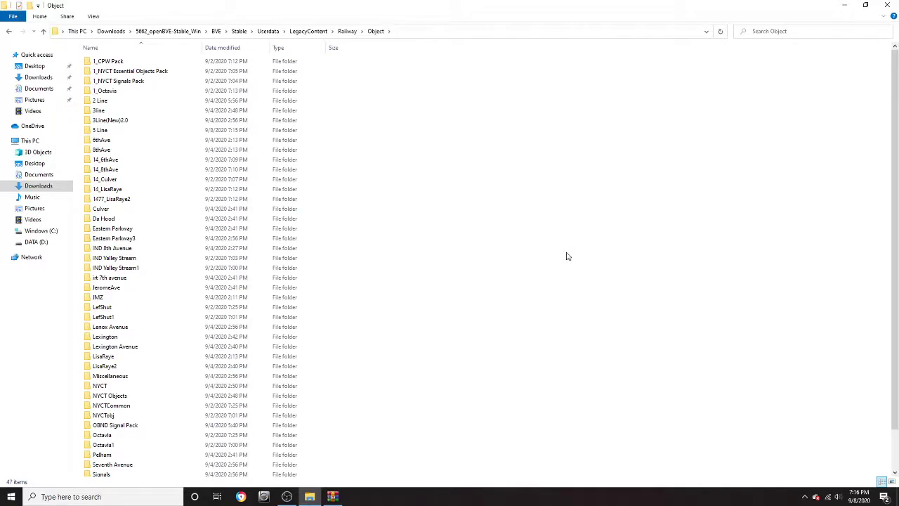
{"action": "key", "text": "ctrl+v"}
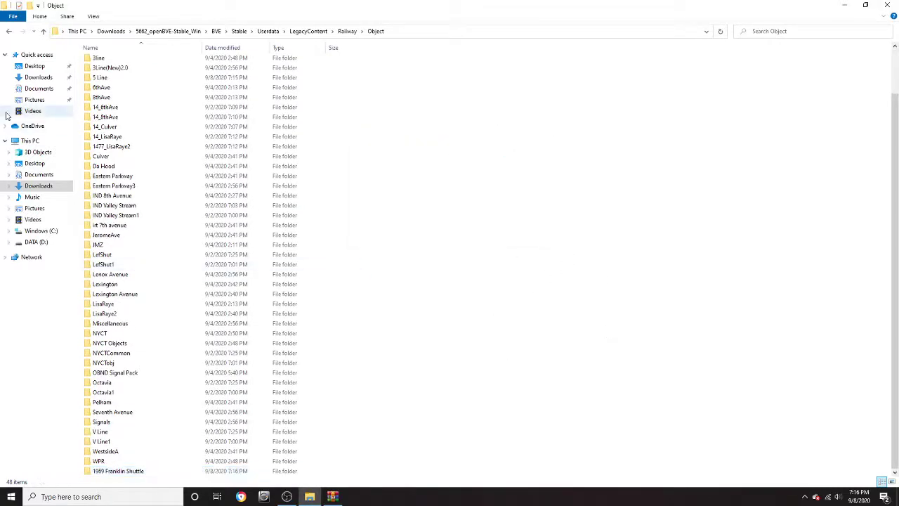
- Delete the leftover 1969 Franklin Shuttle folder from Downloads
{"action": "left_click", "coordinate": [32, 77]}
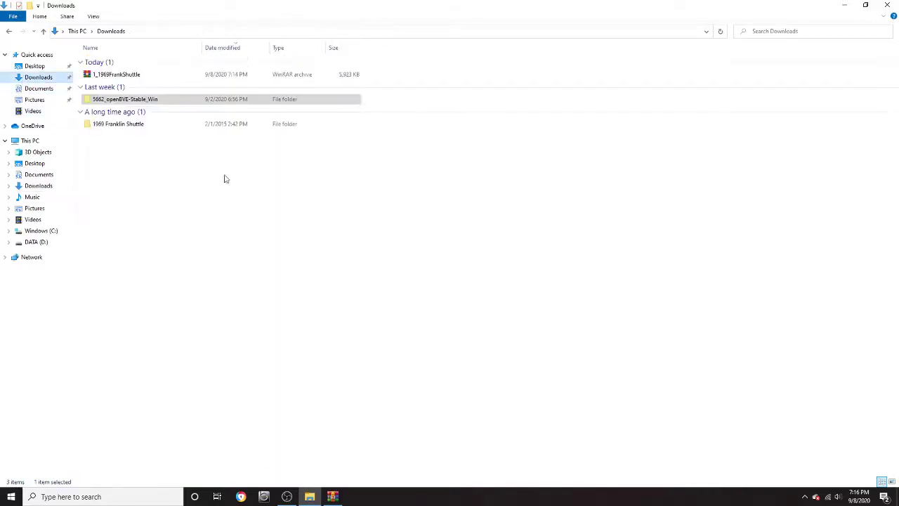
{"action": "left_click", "coordinate": [169, 127]}
{"action": "key", "text": "Delete"}
- Reopen the 1_1969FrankShuttle archive and extract the 1969 Franklin folder from its Railway > Sound folder into Downloads
{"action": "double_click", "coordinate": [160, 76]}
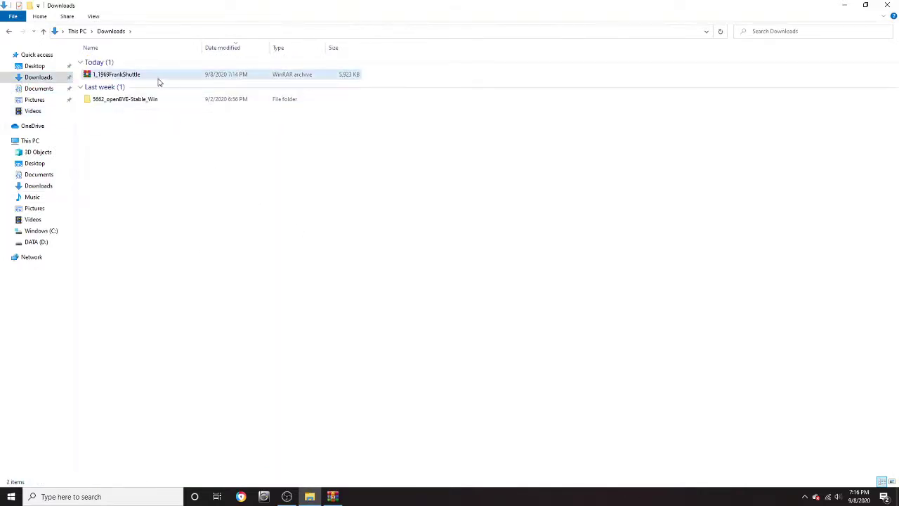
{"action": "double_click", "coordinate": [542, 132]}
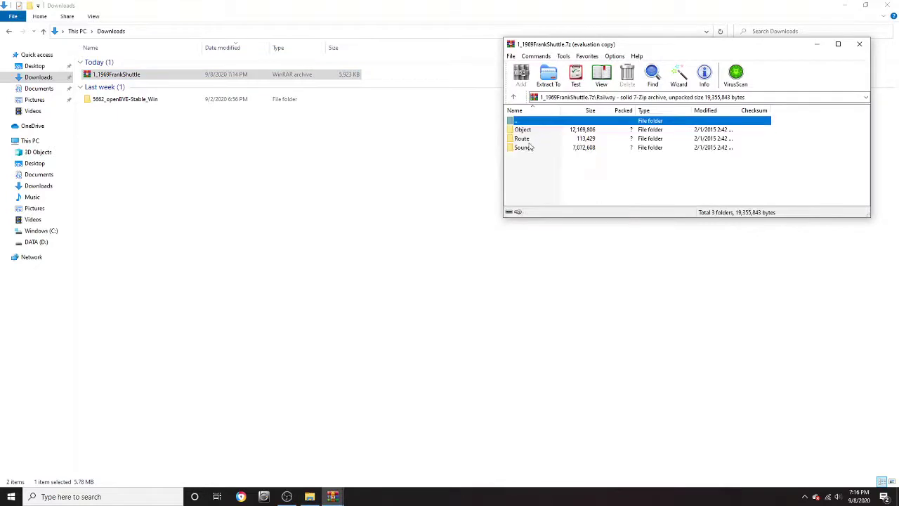
{"action": "left_click", "coordinate": [531, 147]}
{"action": "key", "text": "Escape"}
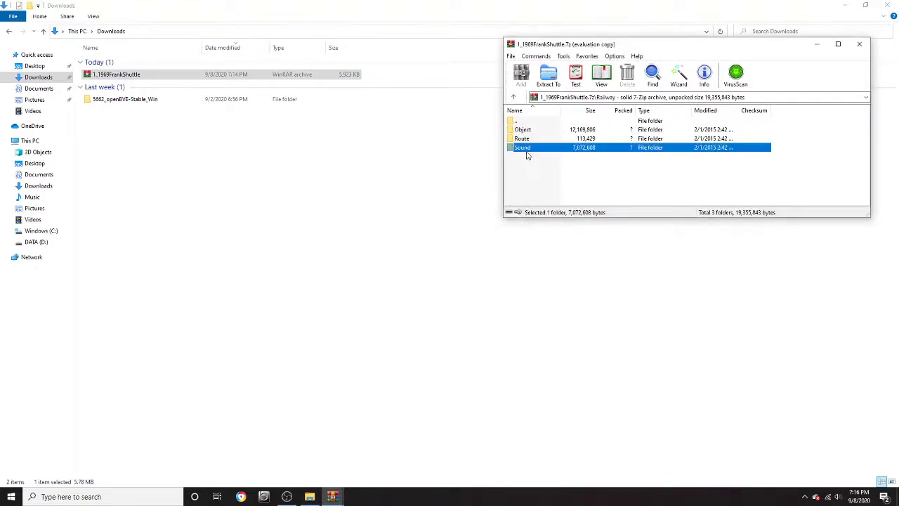
{"action": "double_click", "coordinate": [526, 148]}
{"action": "left_click_drag", "start_coordinate": [529, 132], "coordinate": [510, 151]}
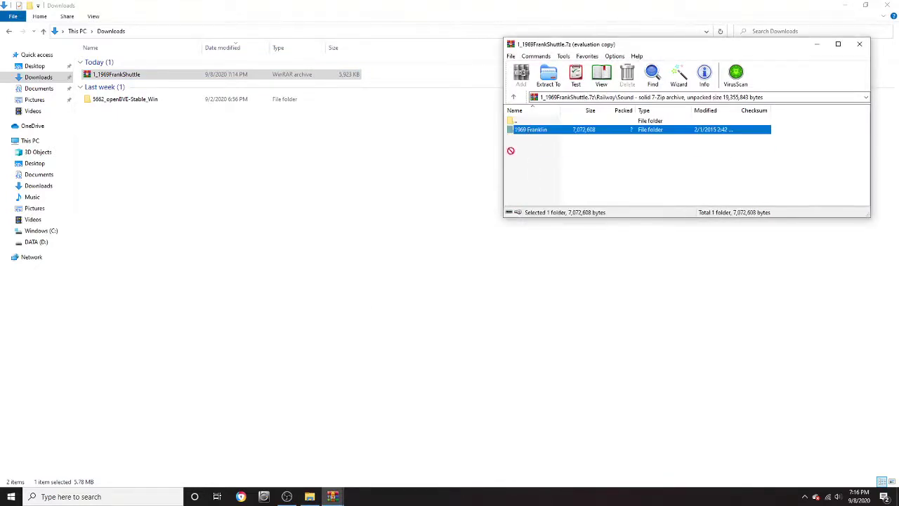
{"action": "left_click_drag", "start_coordinate": [355, 279], "coordinate": [391, 269]}
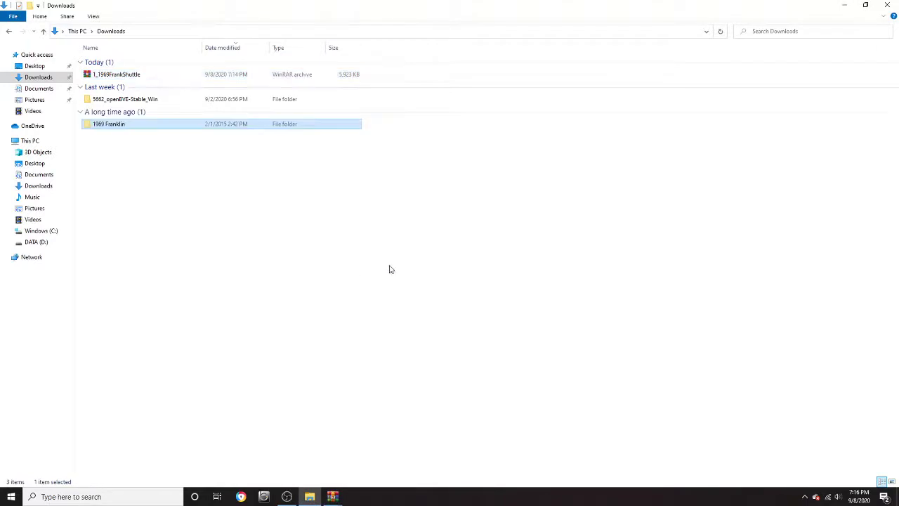
- Copy the extracted 1969 Franklin folder into 5662_openBVE-Stable_Win > BVE > Stable > Userdata > LegacyContent > Railway > Sound
{"action": "right_click", "coordinate": [223, 124]}
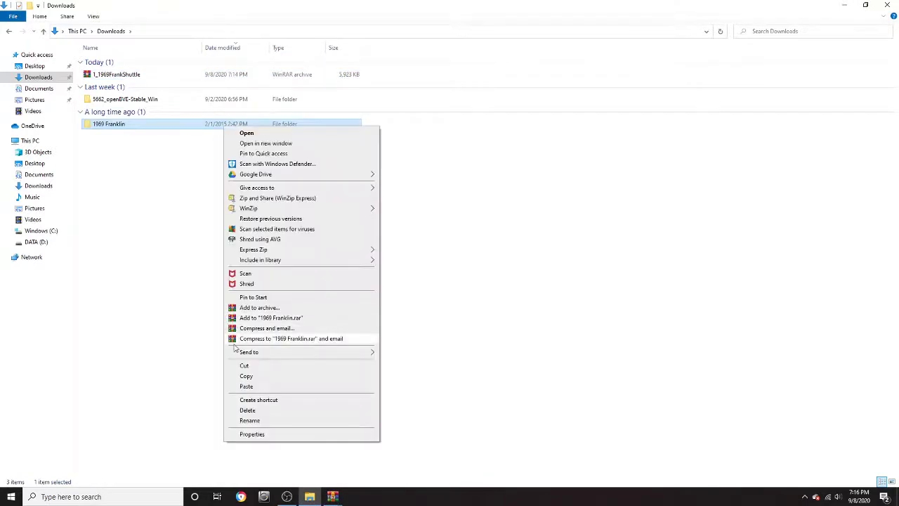
{"action": "left_click", "coordinate": [250, 383]}
{"action": "double_click", "coordinate": [151, 98]}
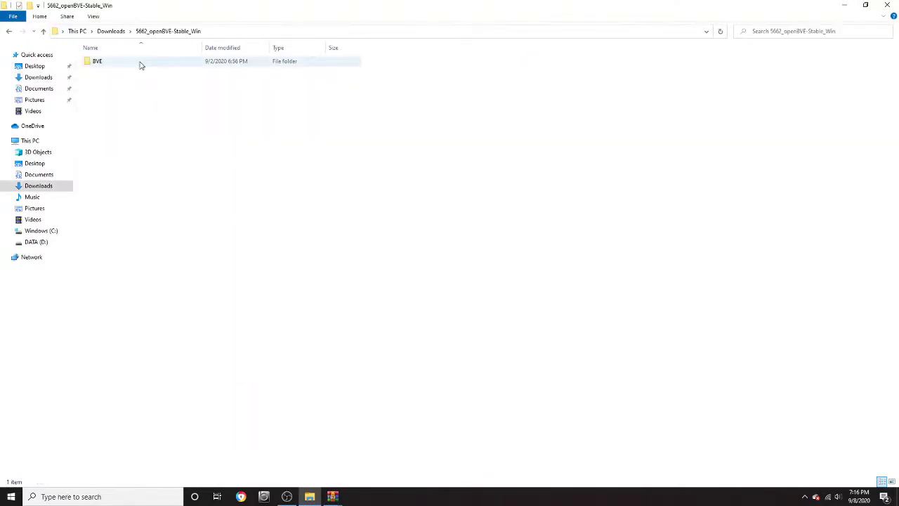
{"action": "double_click", "coordinate": [141, 62]}
{"action": "double_click", "coordinate": [140, 62]}
{"action": "double_click", "coordinate": [140, 81]}
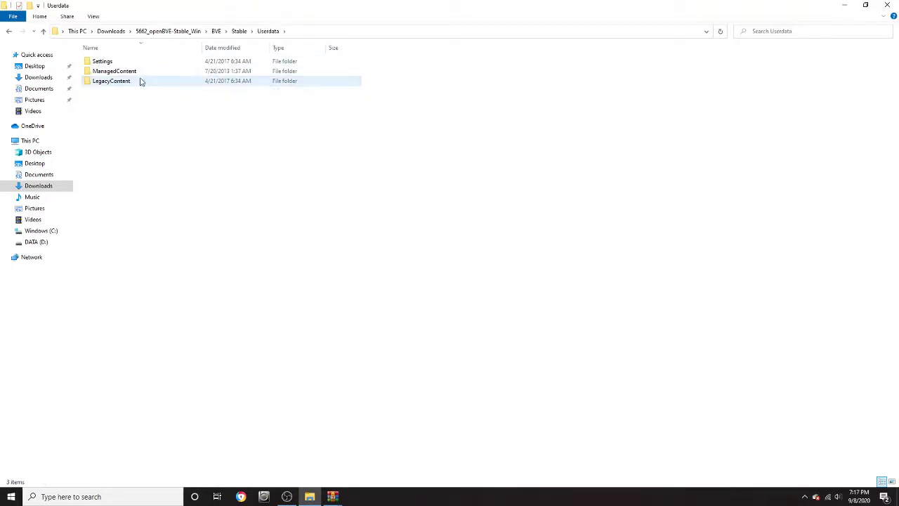
{"action": "double_click", "coordinate": [140, 80]}
{"action": "double_click", "coordinate": [137, 71]}
{"action": "double_click", "coordinate": [136, 80]}
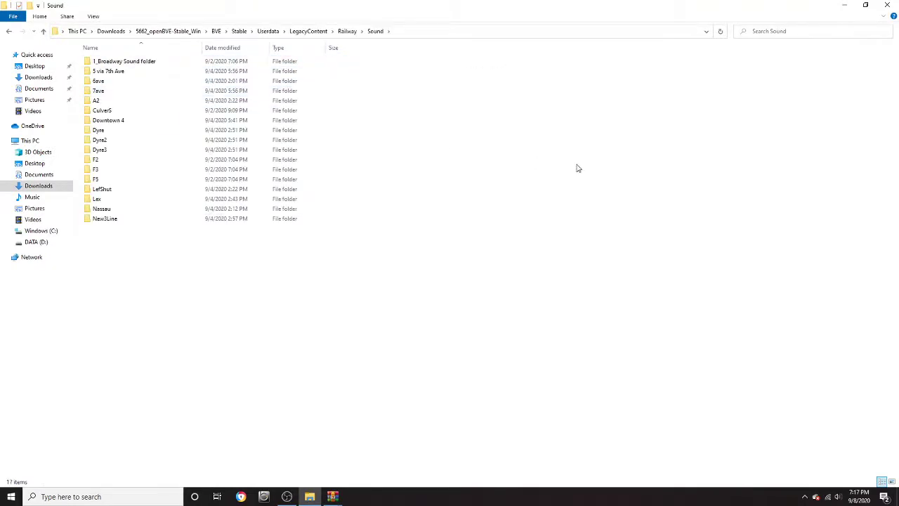
{"action": "key", "text": "ctrl+v"}
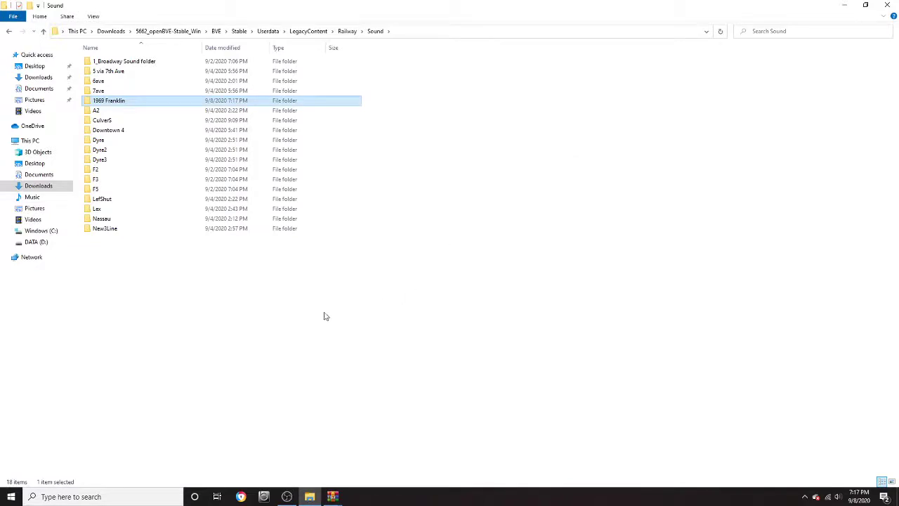
- Delete the leftover 1969 Franklin folder from Downloads
{"action": "left_click", "coordinate": [309, 327]}
{"action": "left_click", "coordinate": [38, 77]}
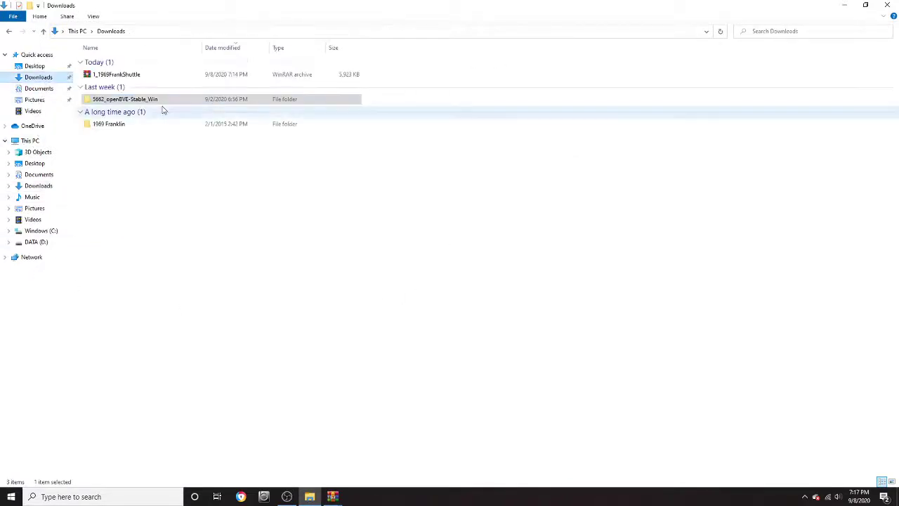
{"action": "left_click", "coordinate": [155, 124]}
{"action": "key", "text": "Delete"}
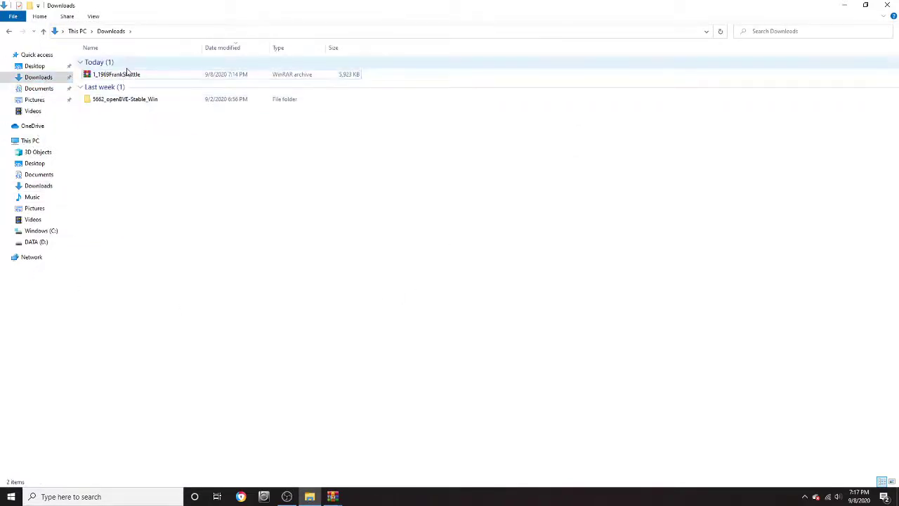
- Reopen the 1_1969FrankShuttle archive and extract the 1969 Franklin (Routes) folder from its Railway > Route folder into Downloads
{"action": "double_click", "coordinate": [127, 73]}
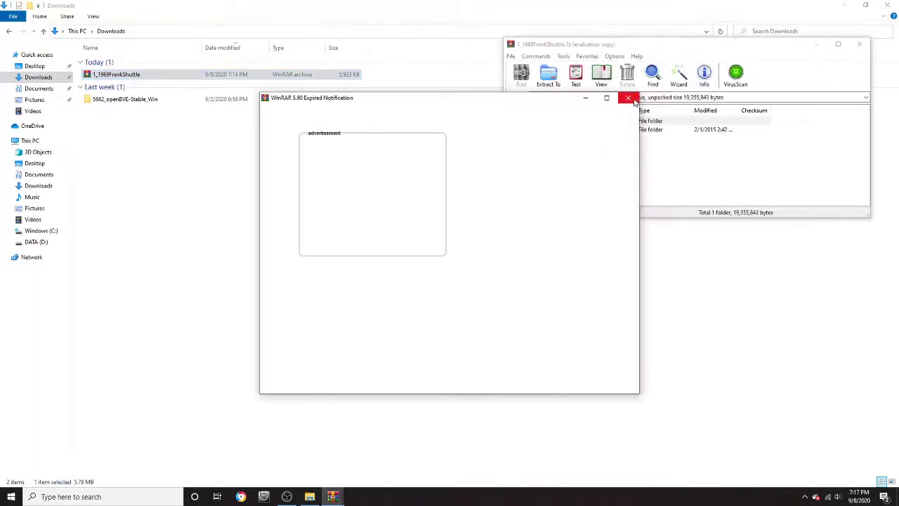
{"action": "left_click", "coordinate": [632, 99]}
{"action": "left_click", "coordinate": [594, 133]}
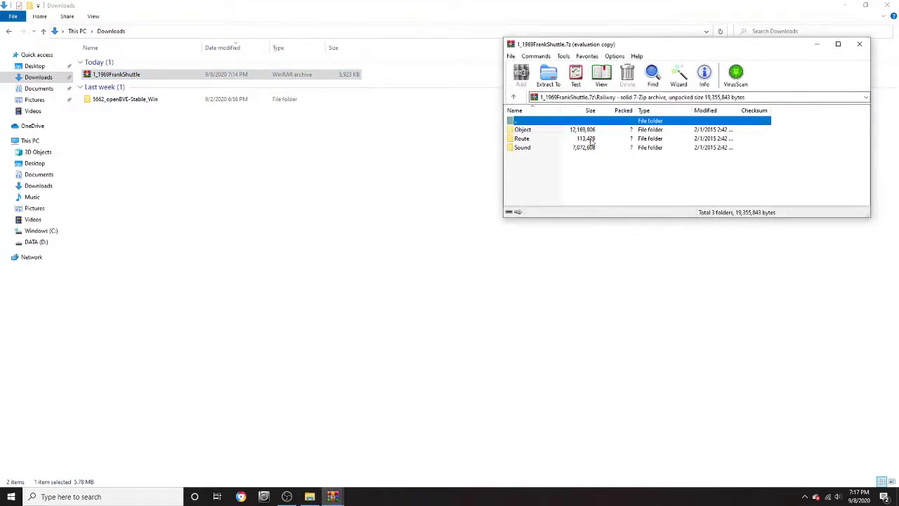
{"action": "double_click", "coordinate": [591, 139]}
{"action": "left_click_drag", "start_coordinate": [580, 132], "coordinate": [349, 190]}
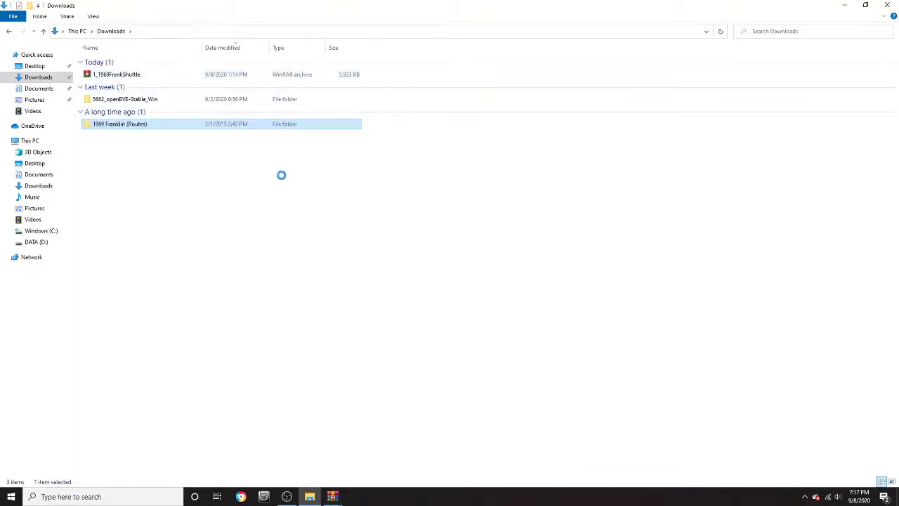
- Check the contents of the extracted 1969 Franklin (Routes) folder, and copy the folder from Downloads to the clipboard
{"action": "left_click", "coordinate": [215, 124]}
{"action": "double_click", "coordinate": [215, 129]}
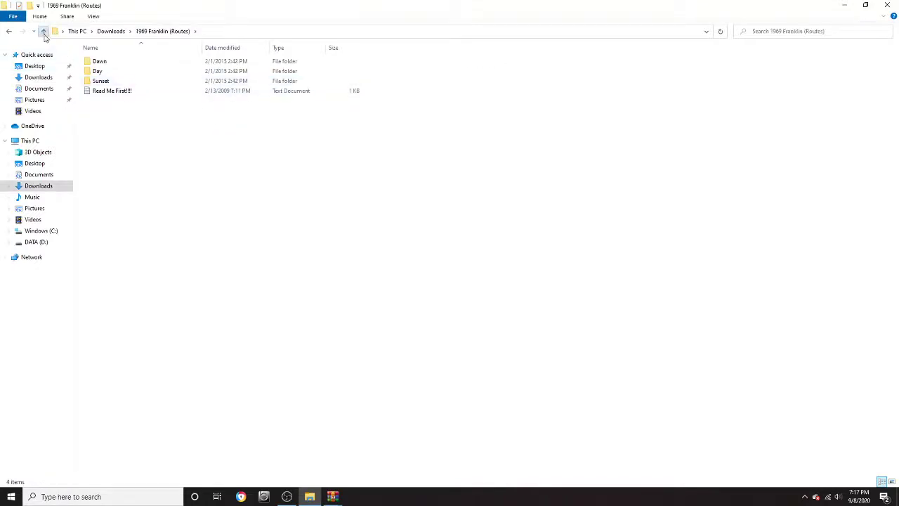
{"action": "left_click", "coordinate": [44, 32]}
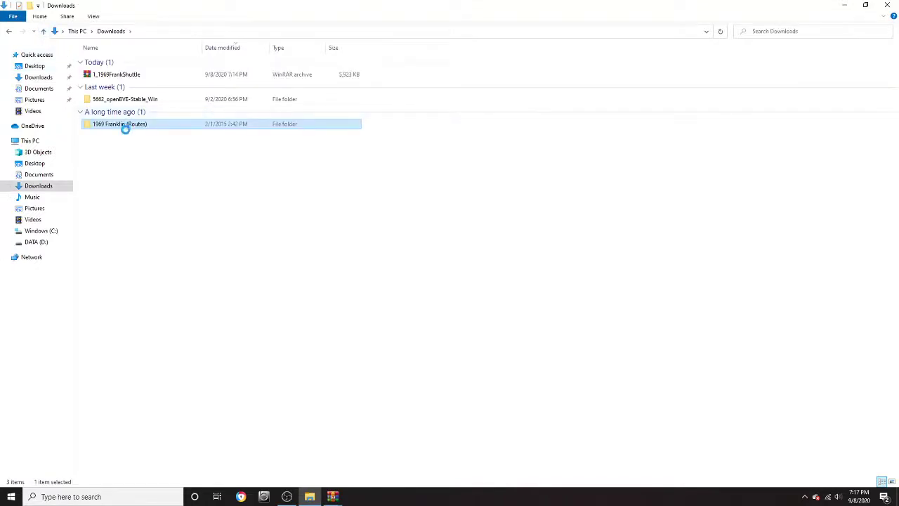
{"action": "right_click", "coordinate": [125, 129]}
{"action": "left_click", "coordinate": [170, 377]}
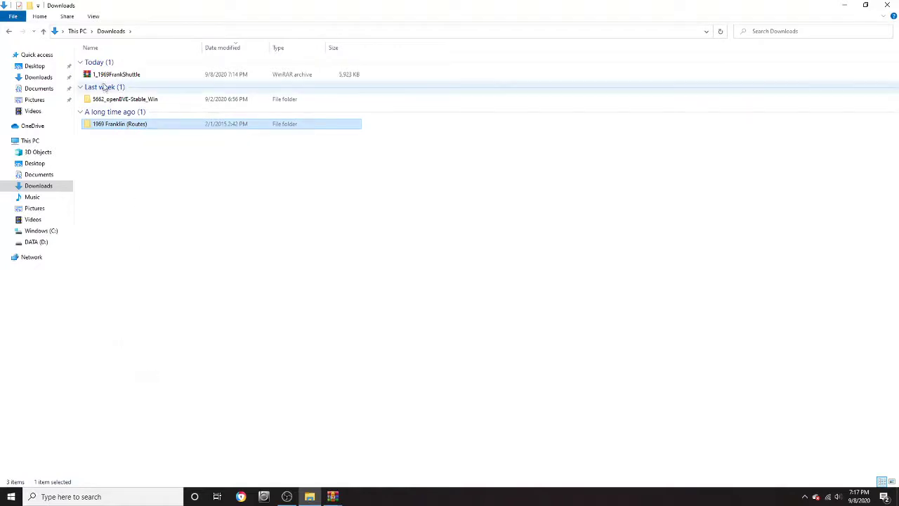
- Read the Read Me First!!!! text file inside the 1969 Franklin (Routes) folder, close it and return to Downloads
{"action": "double_click", "coordinate": [116, 125]}
{"action": "left_click", "coordinate": [104, 93]}
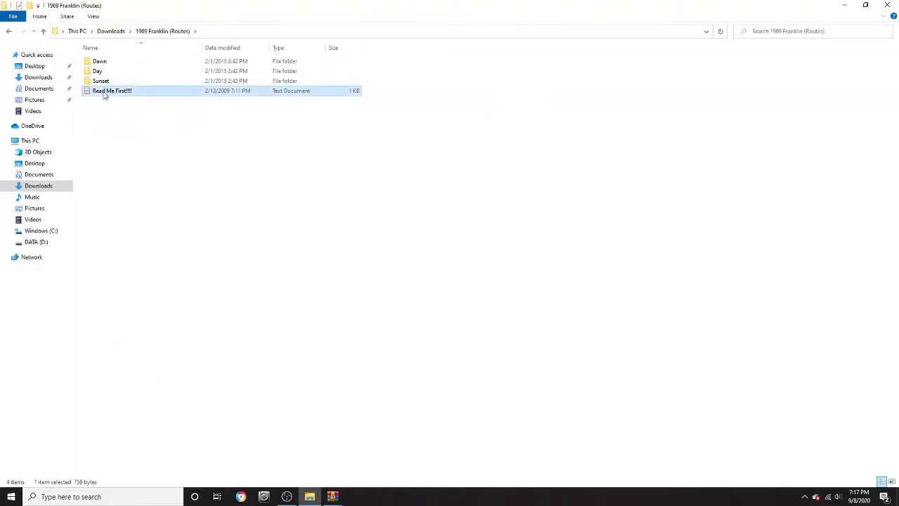
{"action": "double_click", "coordinate": [104, 94]}
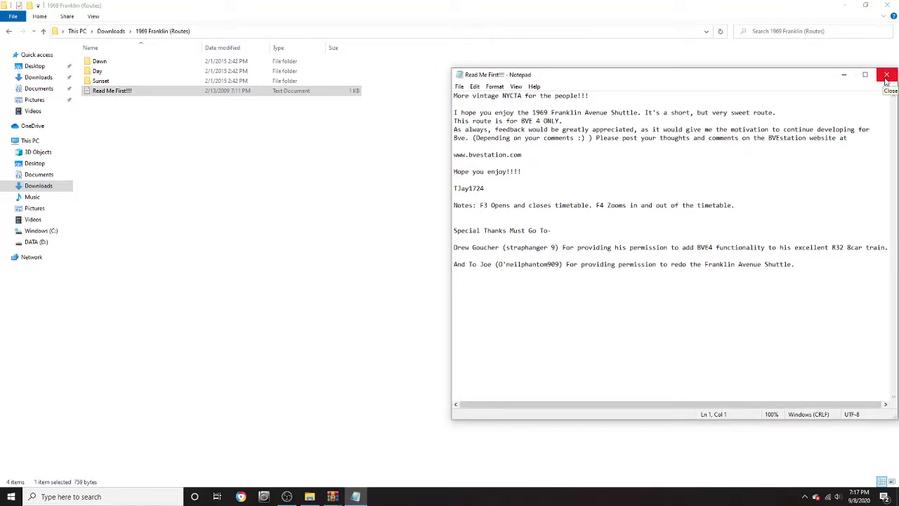
{"action": "left_click", "coordinate": [886, 75]}
{"action": "left_click", "coordinate": [43, 31]}
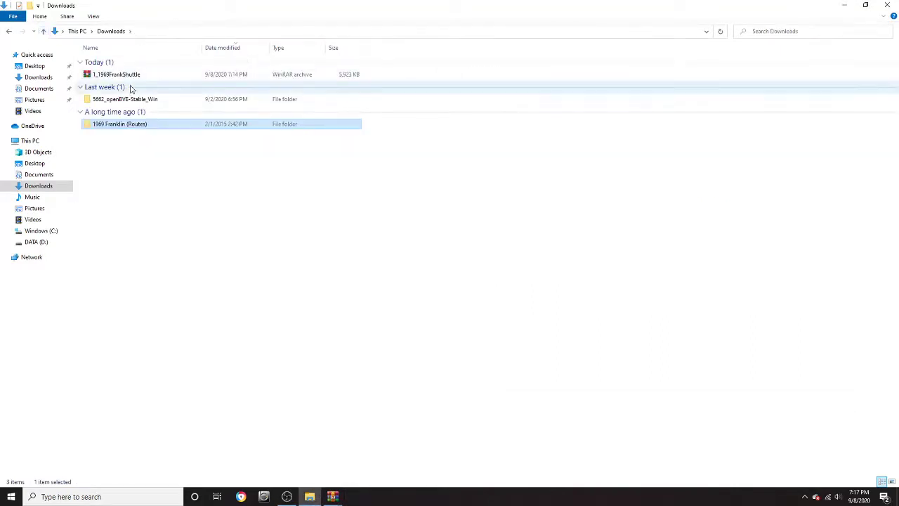
- Paste the copied 1969 Franklin (Routes) folder into 5662_openBVE-Stable_Win > BVE > Stable > Userdata > LegacyContent > Railway > Route
{"action": "double_click", "coordinate": [124, 99]}
{"action": "double_click", "coordinate": [122, 63]}
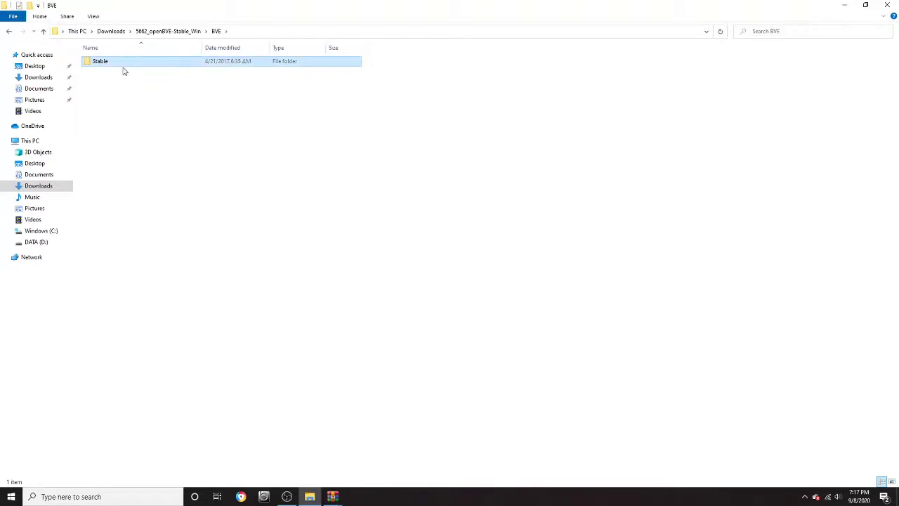
{"action": "double_click", "coordinate": [129, 62]}
{"action": "double_click", "coordinate": [116, 80]}
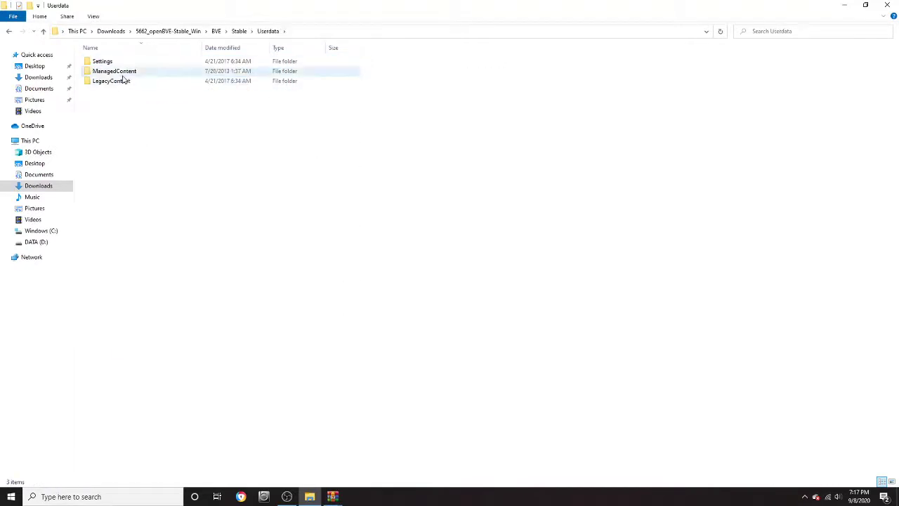
{"action": "left_click", "coordinate": [119, 72]}
{"action": "double_click", "coordinate": [121, 82]}
{"action": "double_click", "coordinate": [126, 61]}
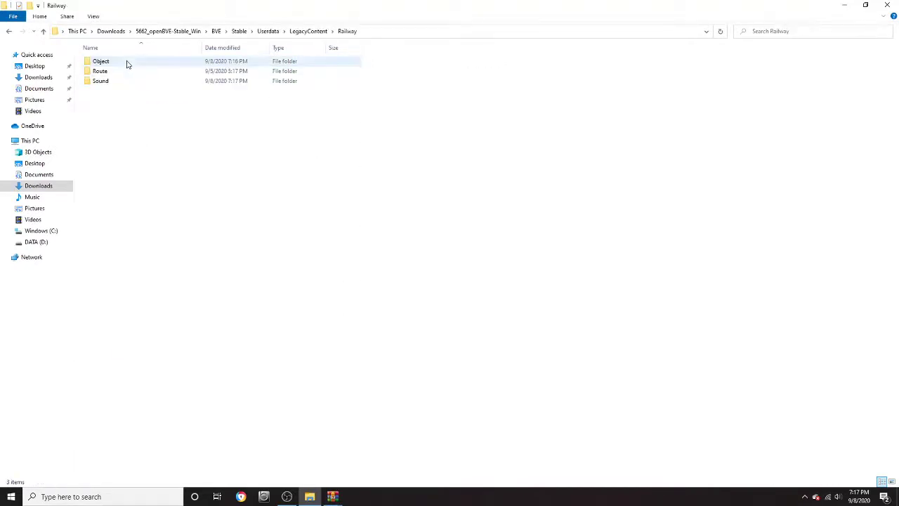
{"action": "double_click", "coordinate": [100, 71]}
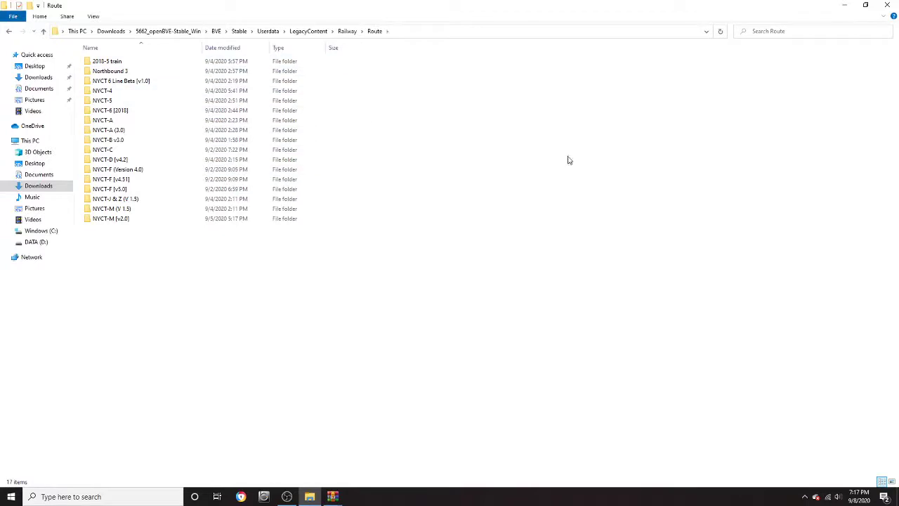
{"action": "key", "text": "ctrl+v"}
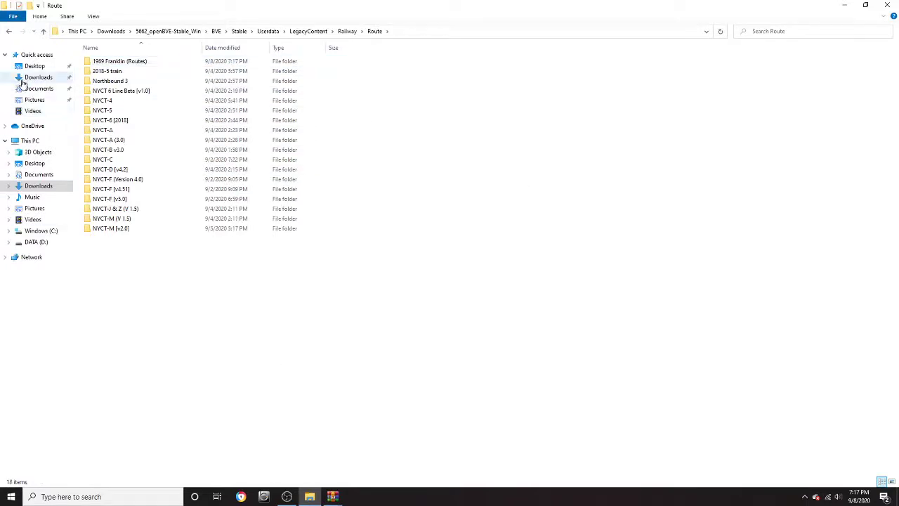
- Delete the leftover 1969 Franklin (Routes) folder and the 1_1969FrankShuttle archive from Downloads
{"action": "left_click", "coordinate": [39, 77]}
{"action": "left_click", "coordinate": [169, 126]}
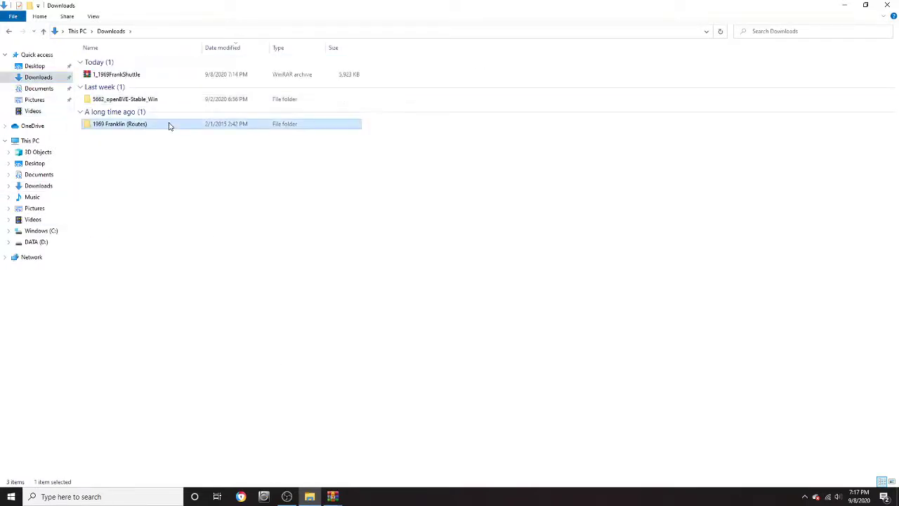
{"action": "key", "text": "Delete"}
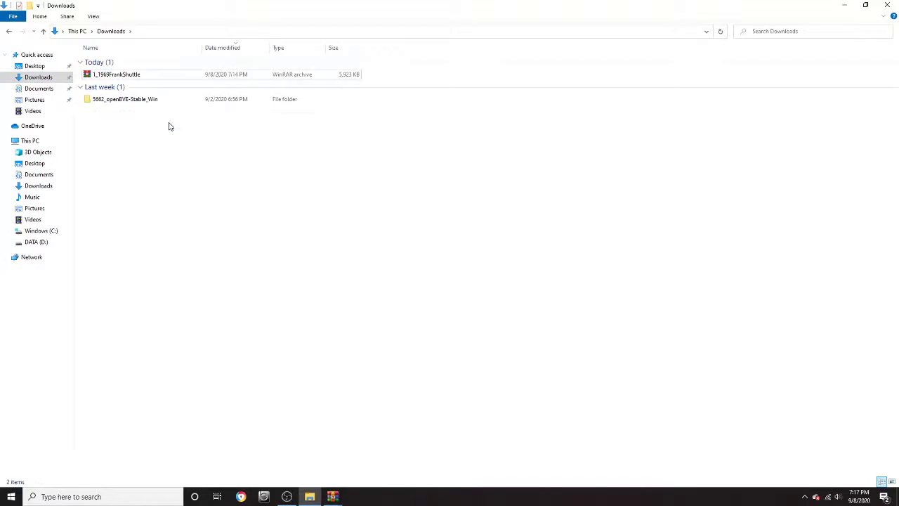
{"action": "left_click", "coordinate": [141, 78]}
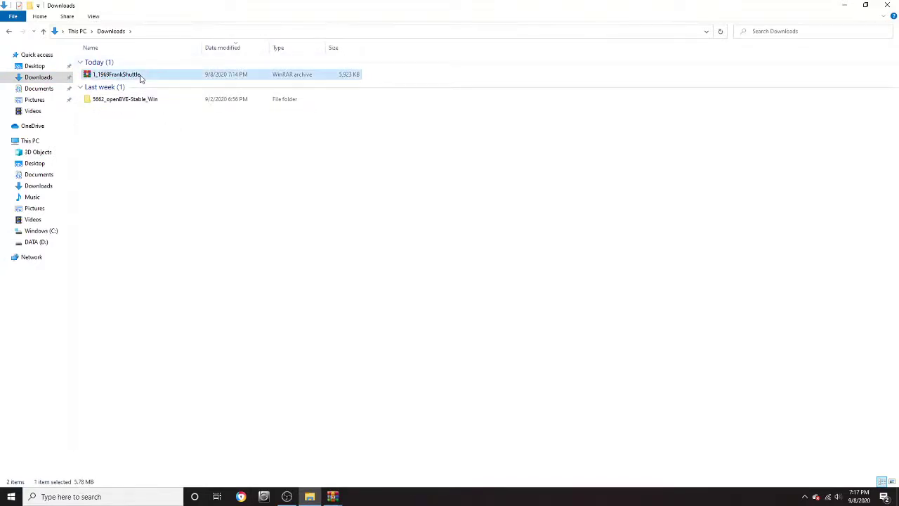
{"action": "key", "text": "Delete"}
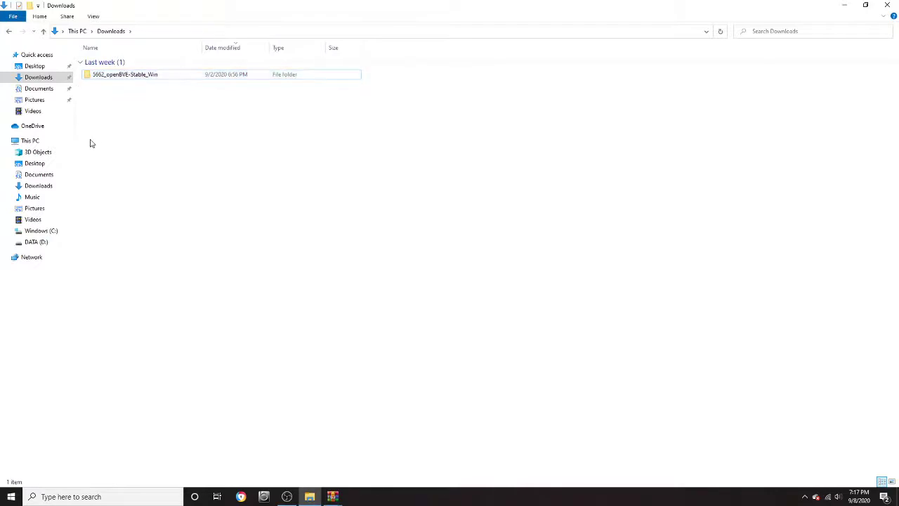
- Close the Downloads window and the 1_1969FrankShuttle archive window
{"action": "left_click", "coordinate": [887, 5]}
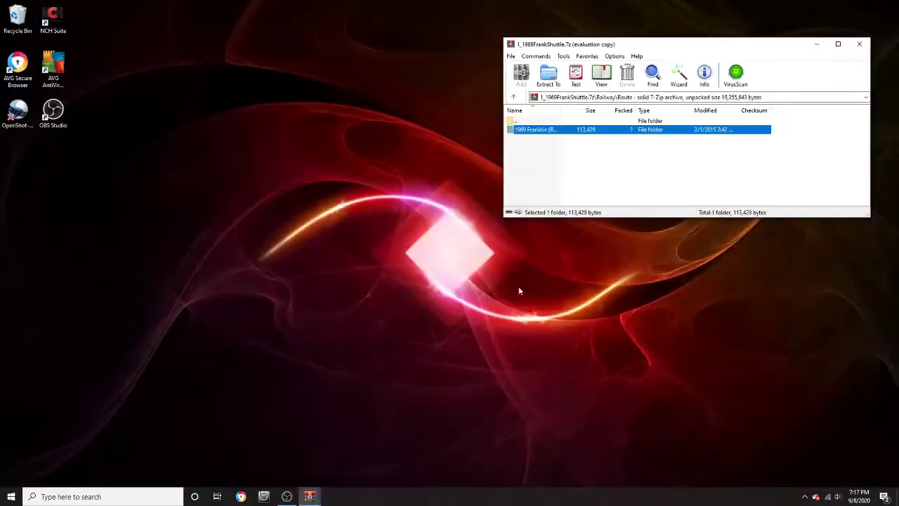
{"action": "left_click", "coordinate": [858, 44]}
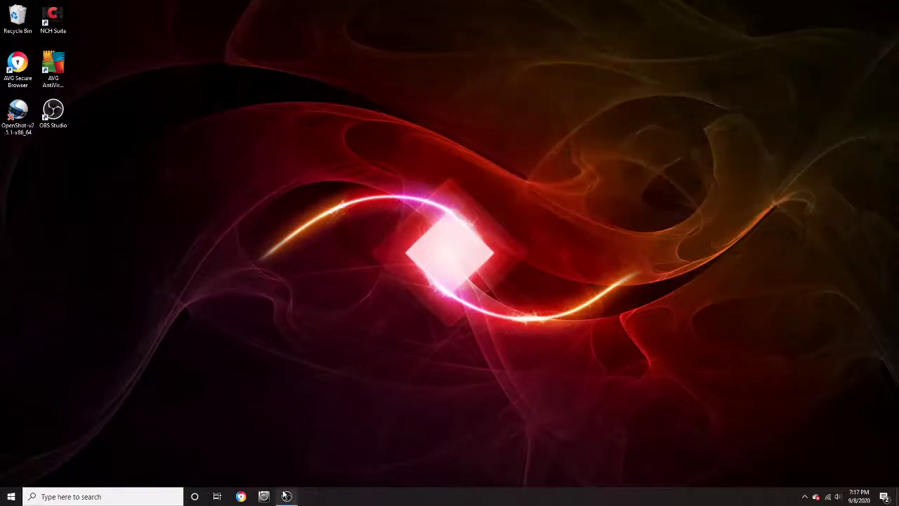